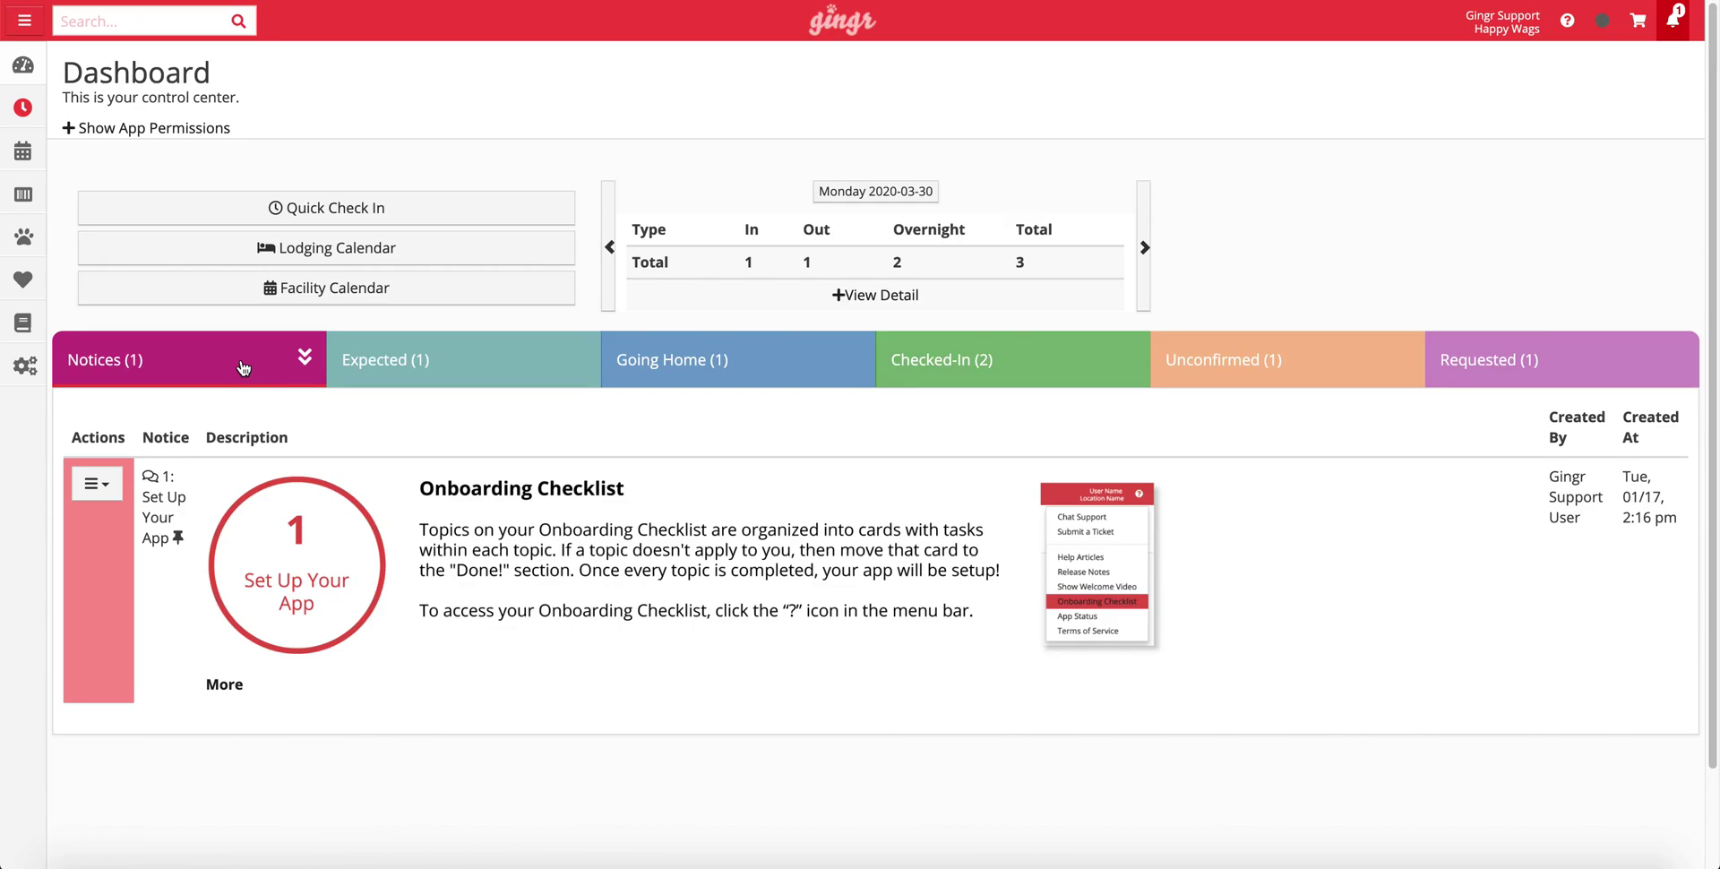
Look over the Notices print options and the onboarding notice's actions menu, then close both
{"action": "left_click", "coordinate": [305, 362]}
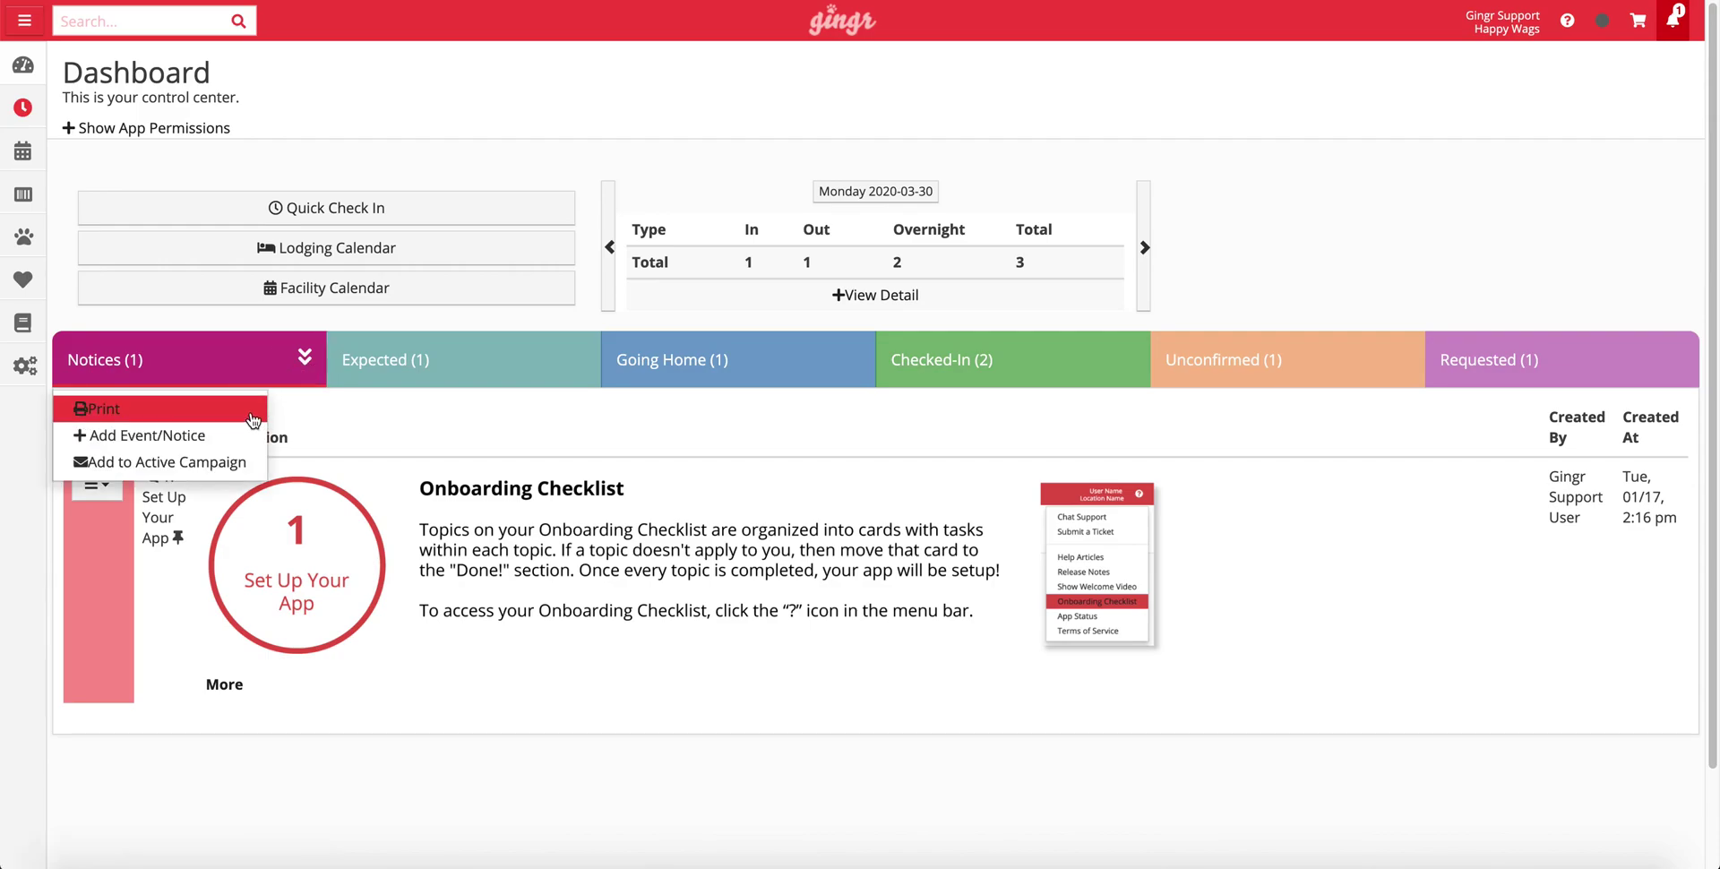
{"action": "left_click", "coordinate": [401, 414]}
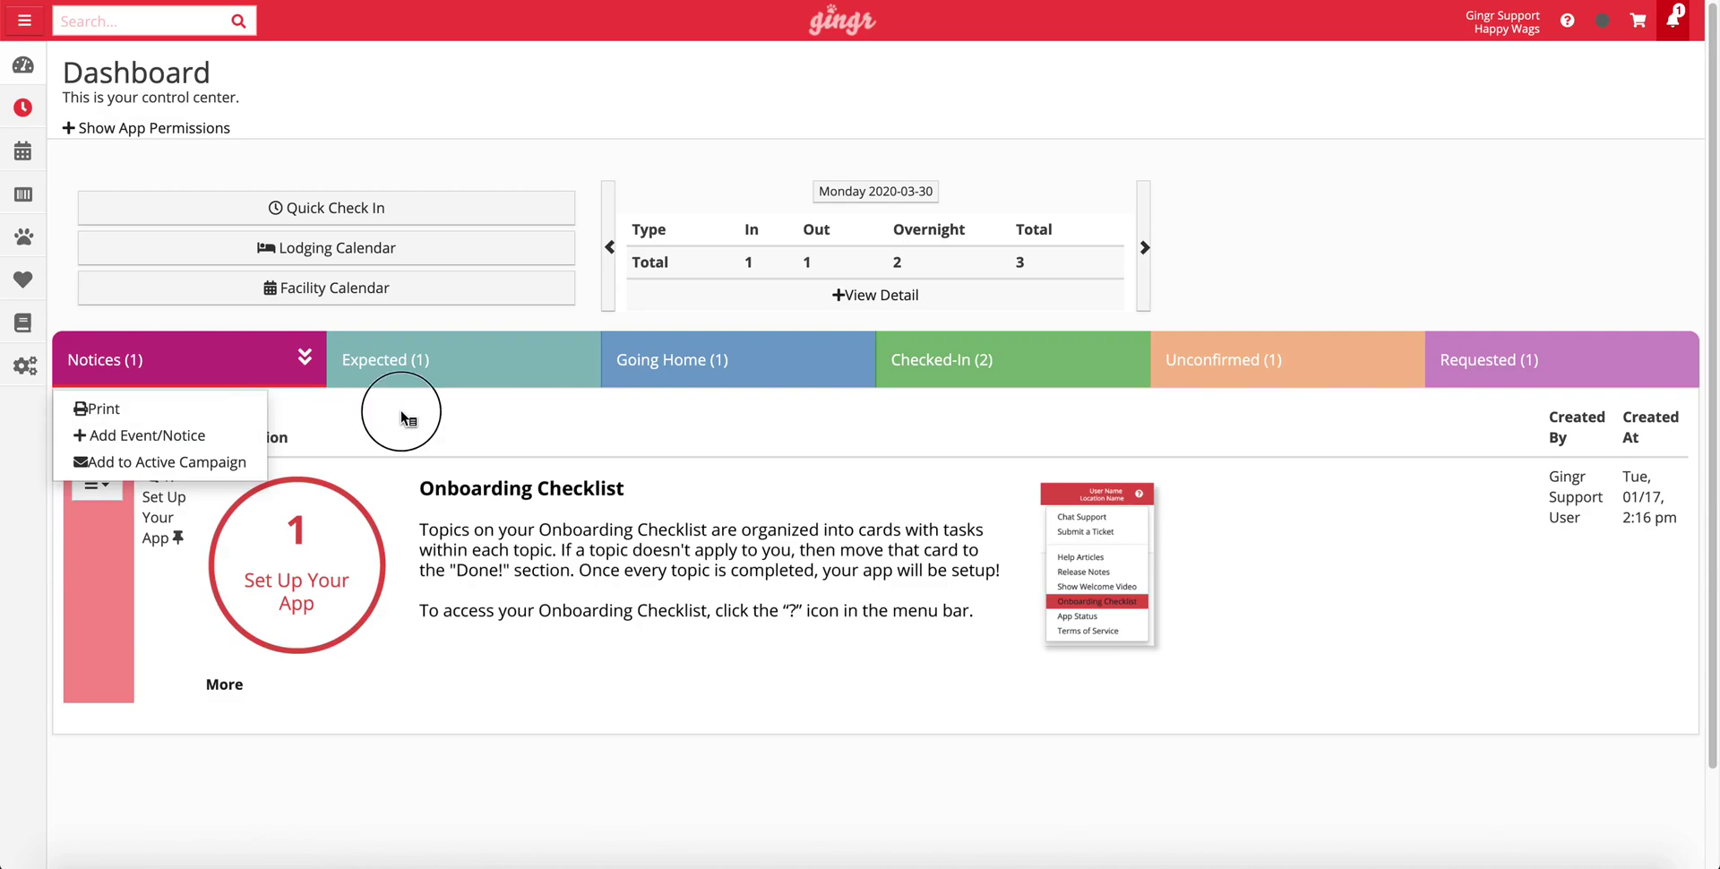
{"action": "left_click", "coordinate": [105, 500]}
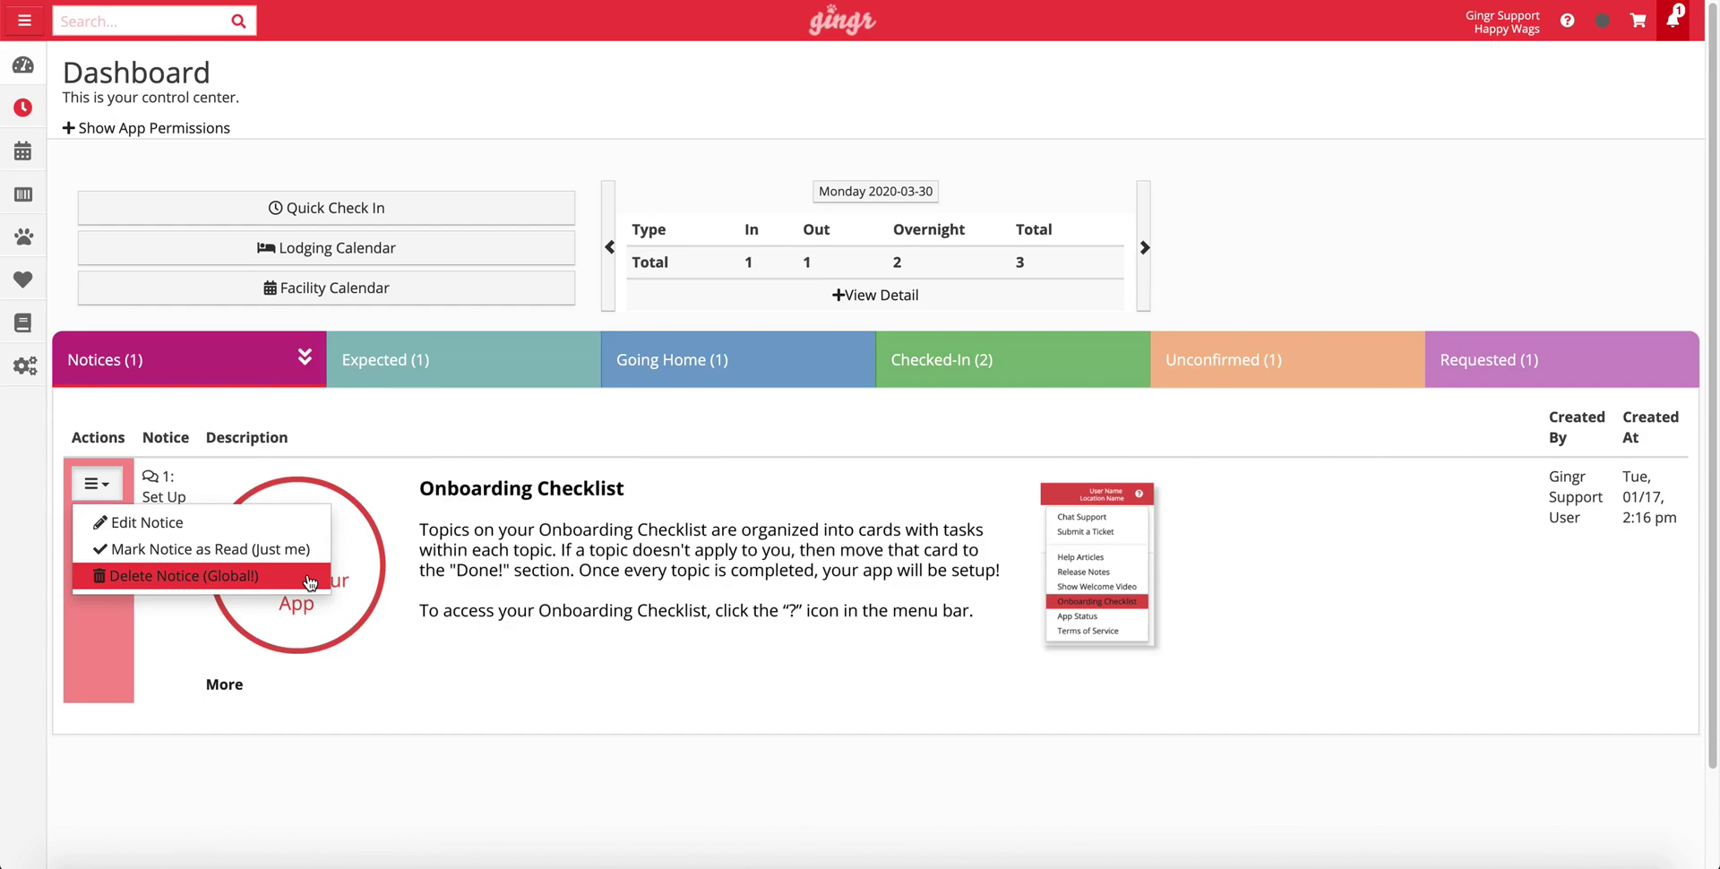
{"action": "left_click", "coordinate": [496, 434]}
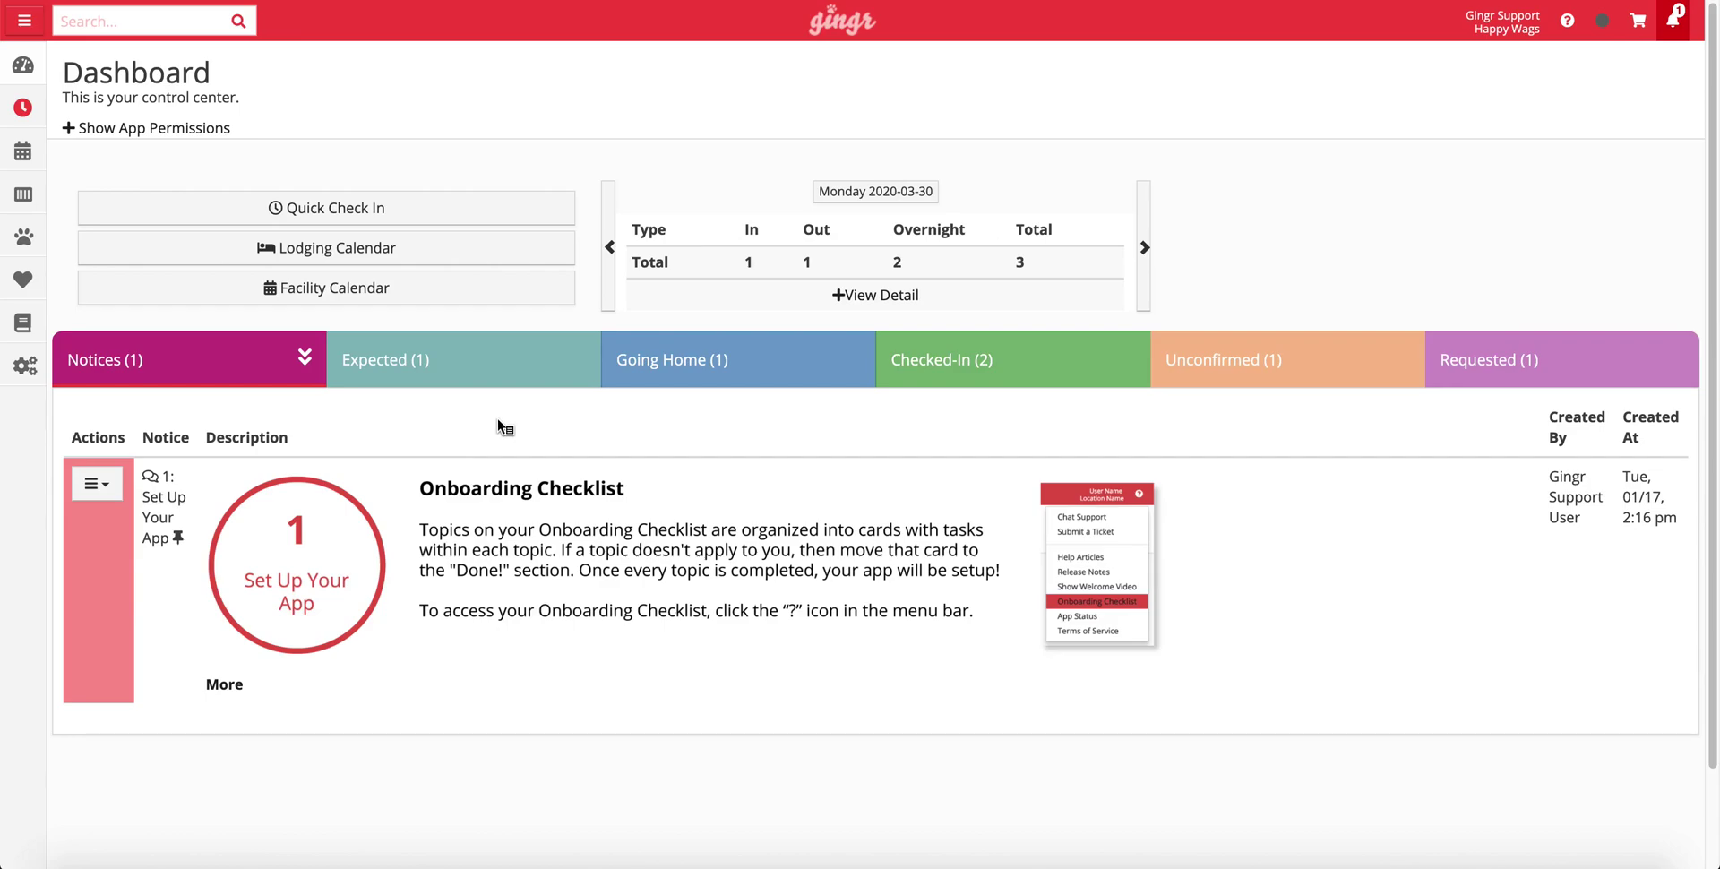
Show Expected reservations and review Bilbo Waggins' actions menu and current services and prices
{"action": "left_click", "coordinate": [528, 371]}
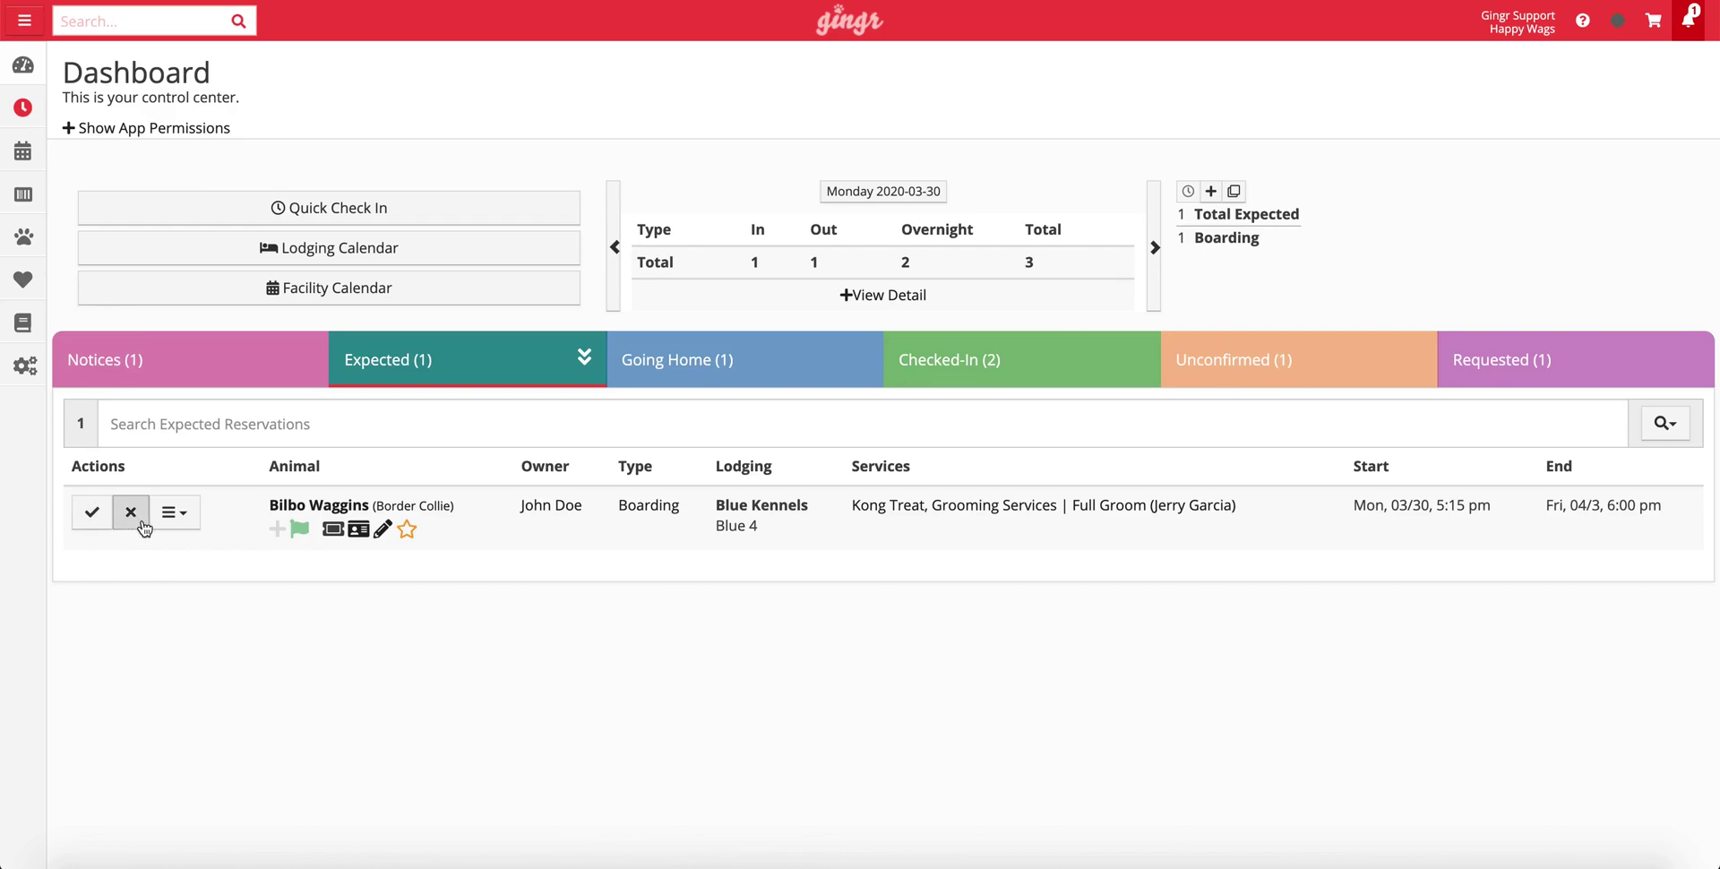
{"action": "left_click", "coordinate": [188, 520]}
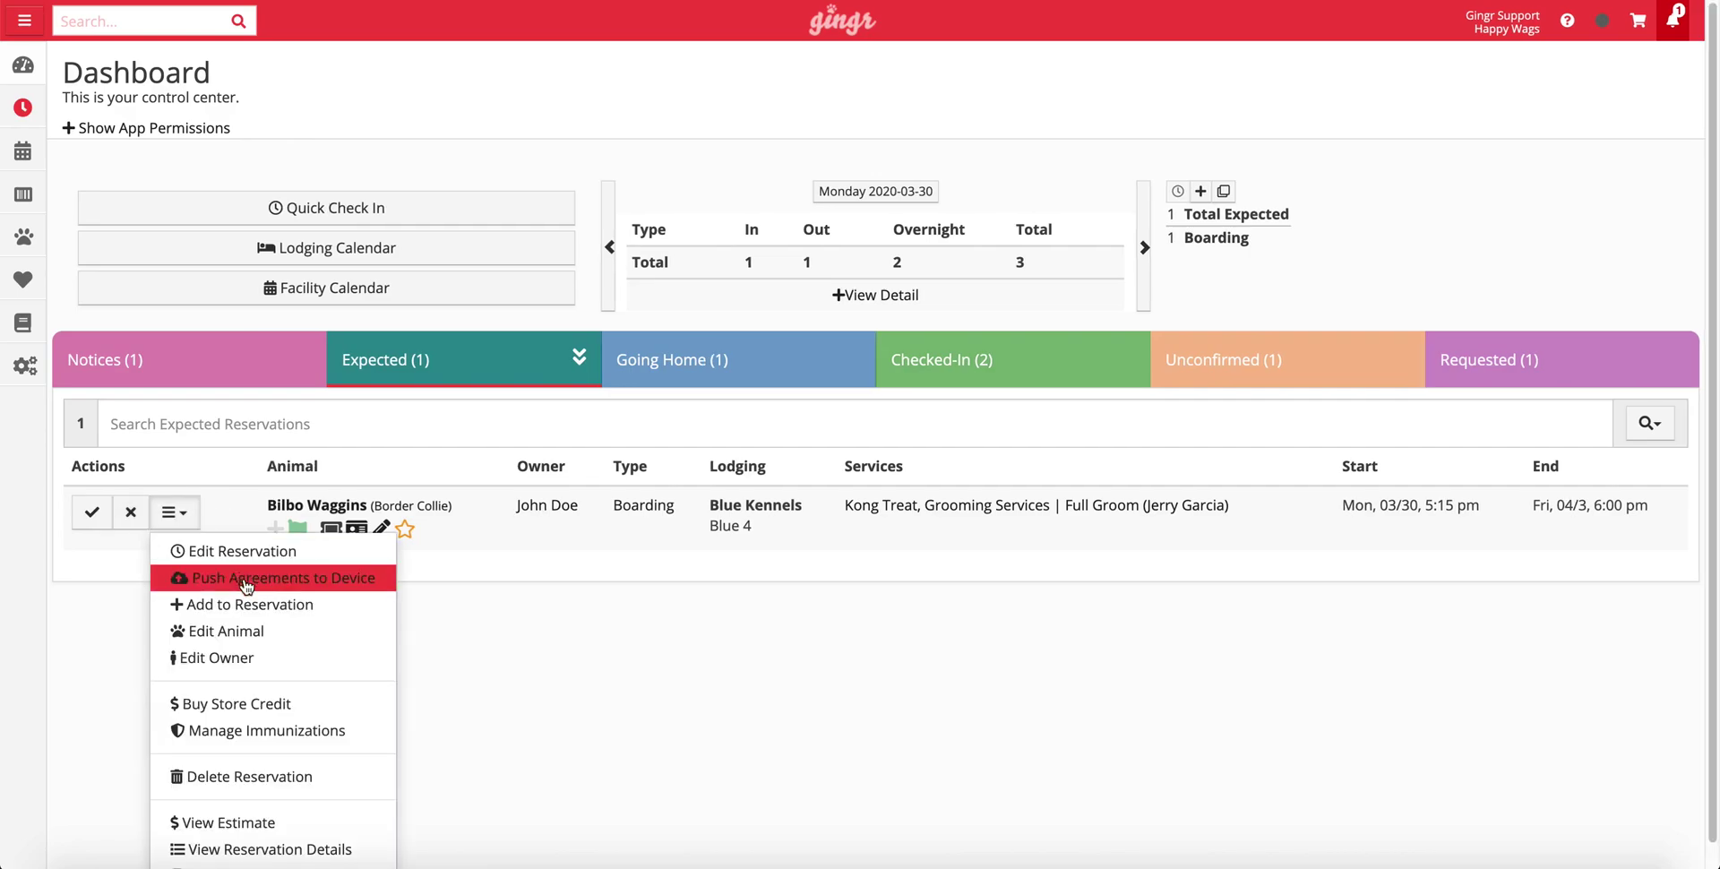
{"action": "scroll", "coordinate": [242, 591], "scroll_direction": "down", "scroll_amount": 1}
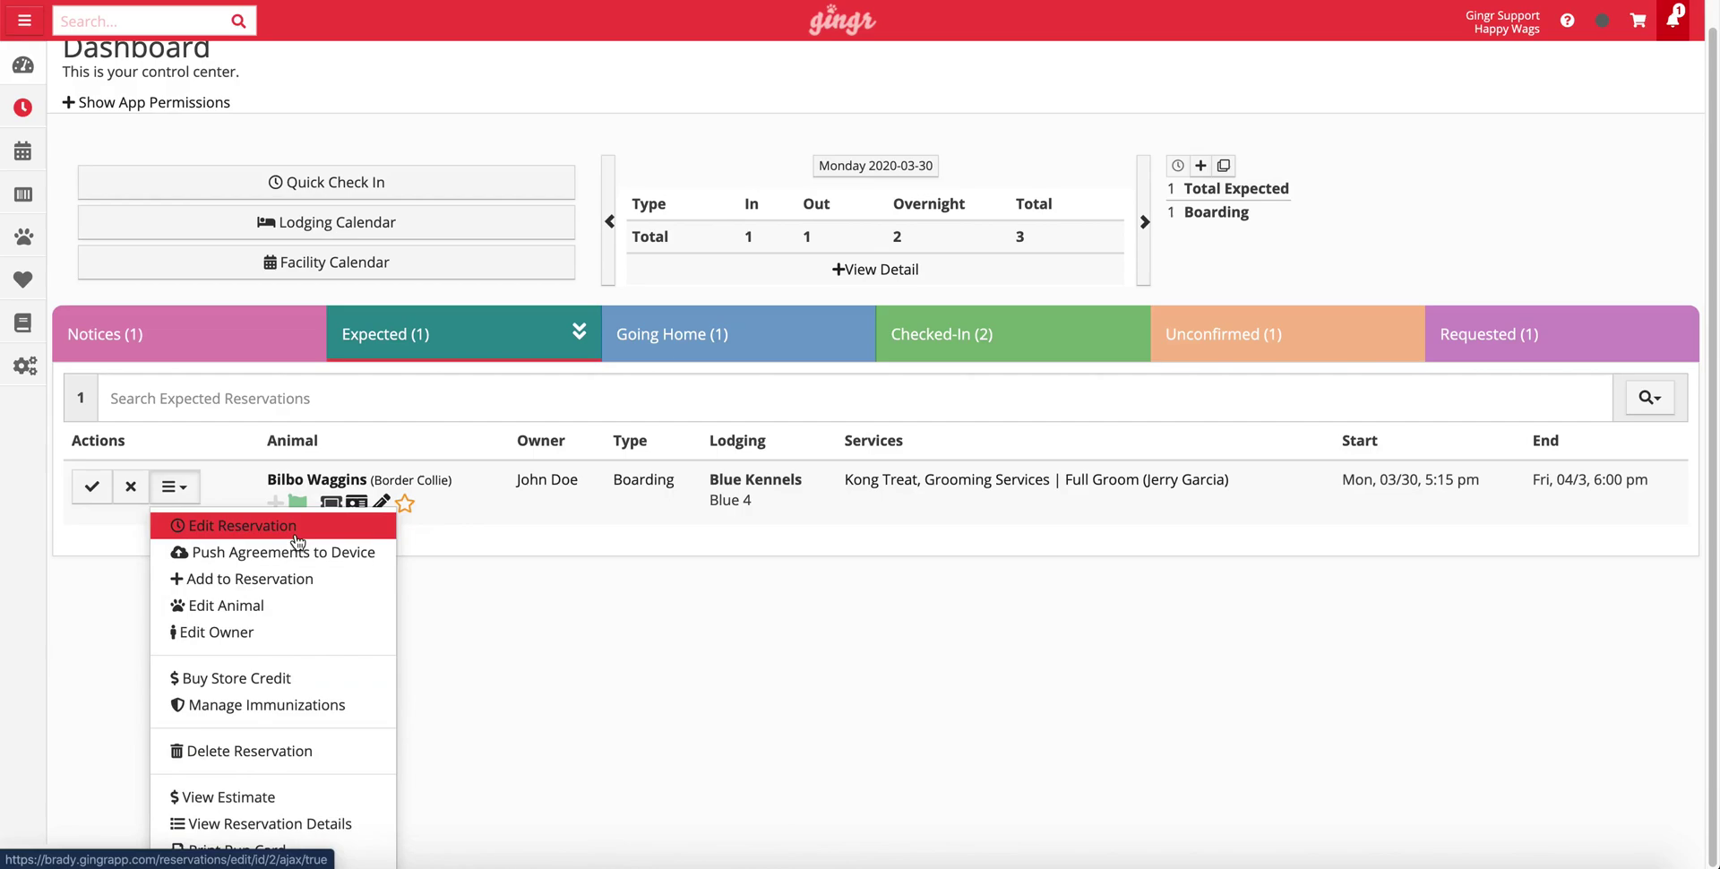
{"action": "left_click", "coordinate": [434, 597]}
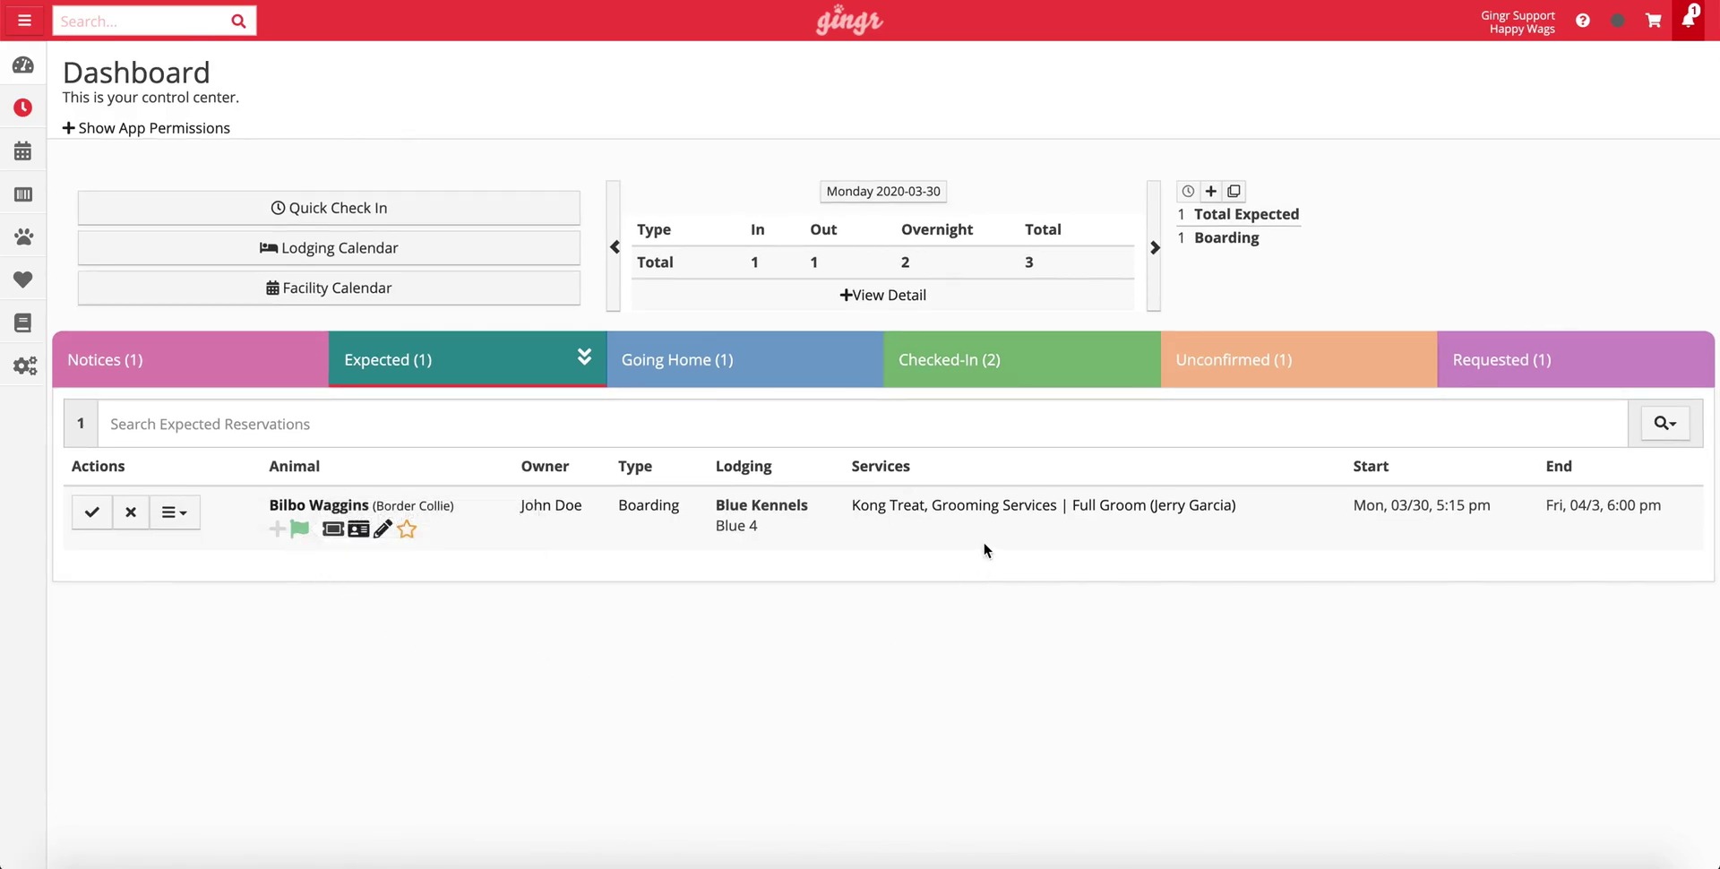
{"action": "left_click", "coordinate": [990, 509]}
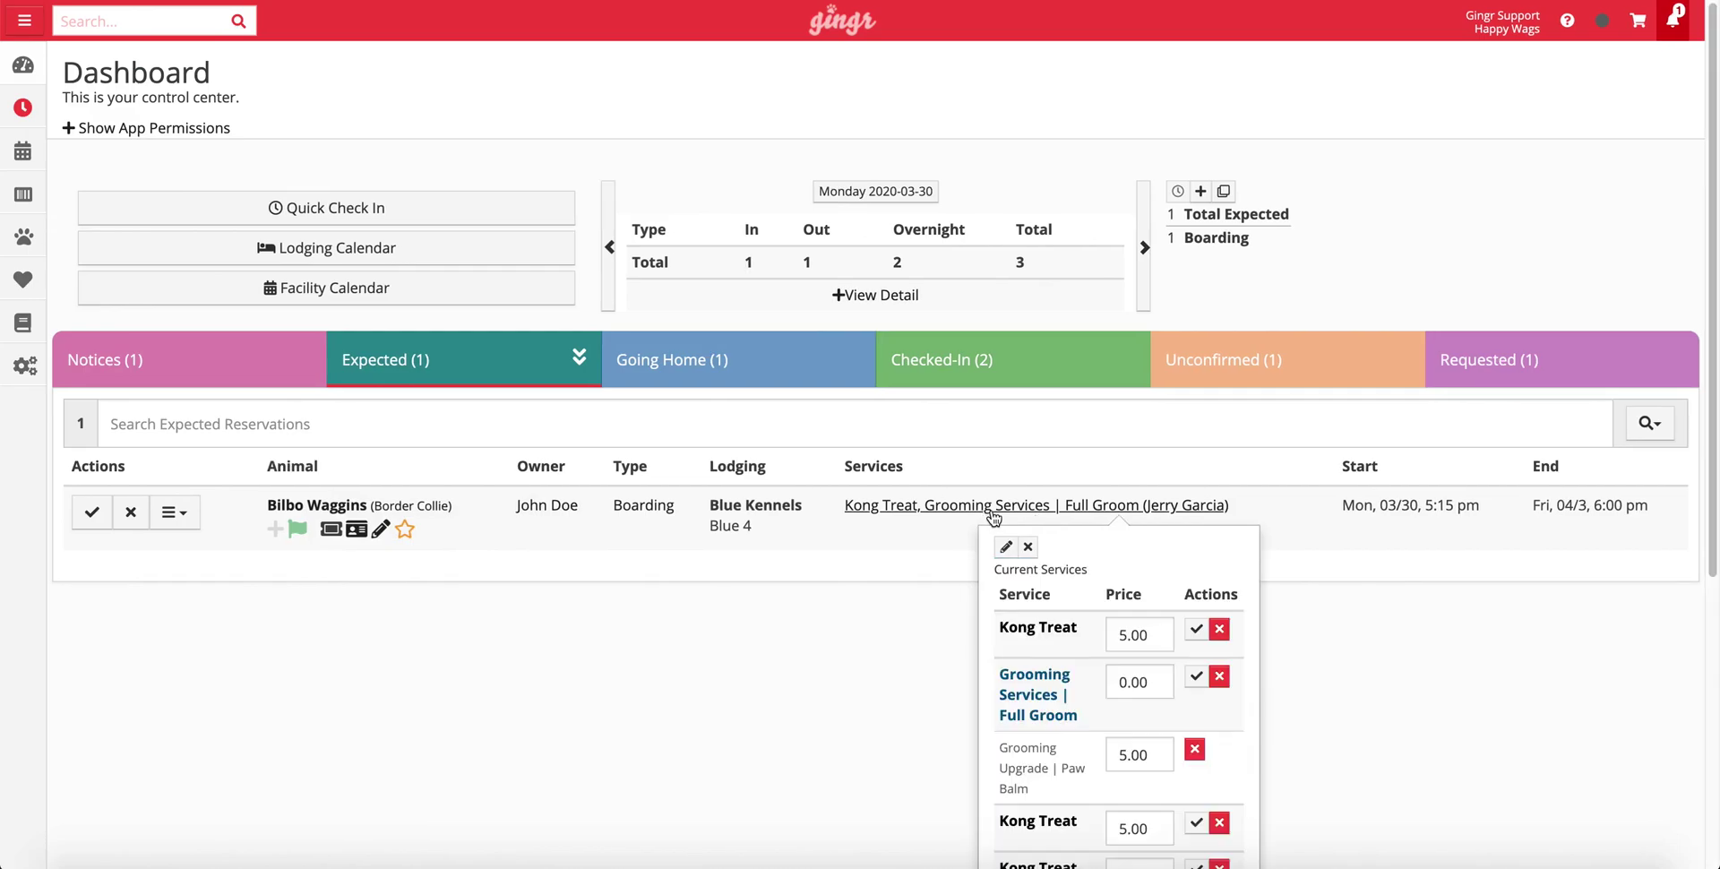
{"action": "left_click", "coordinate": [1027, 547]}
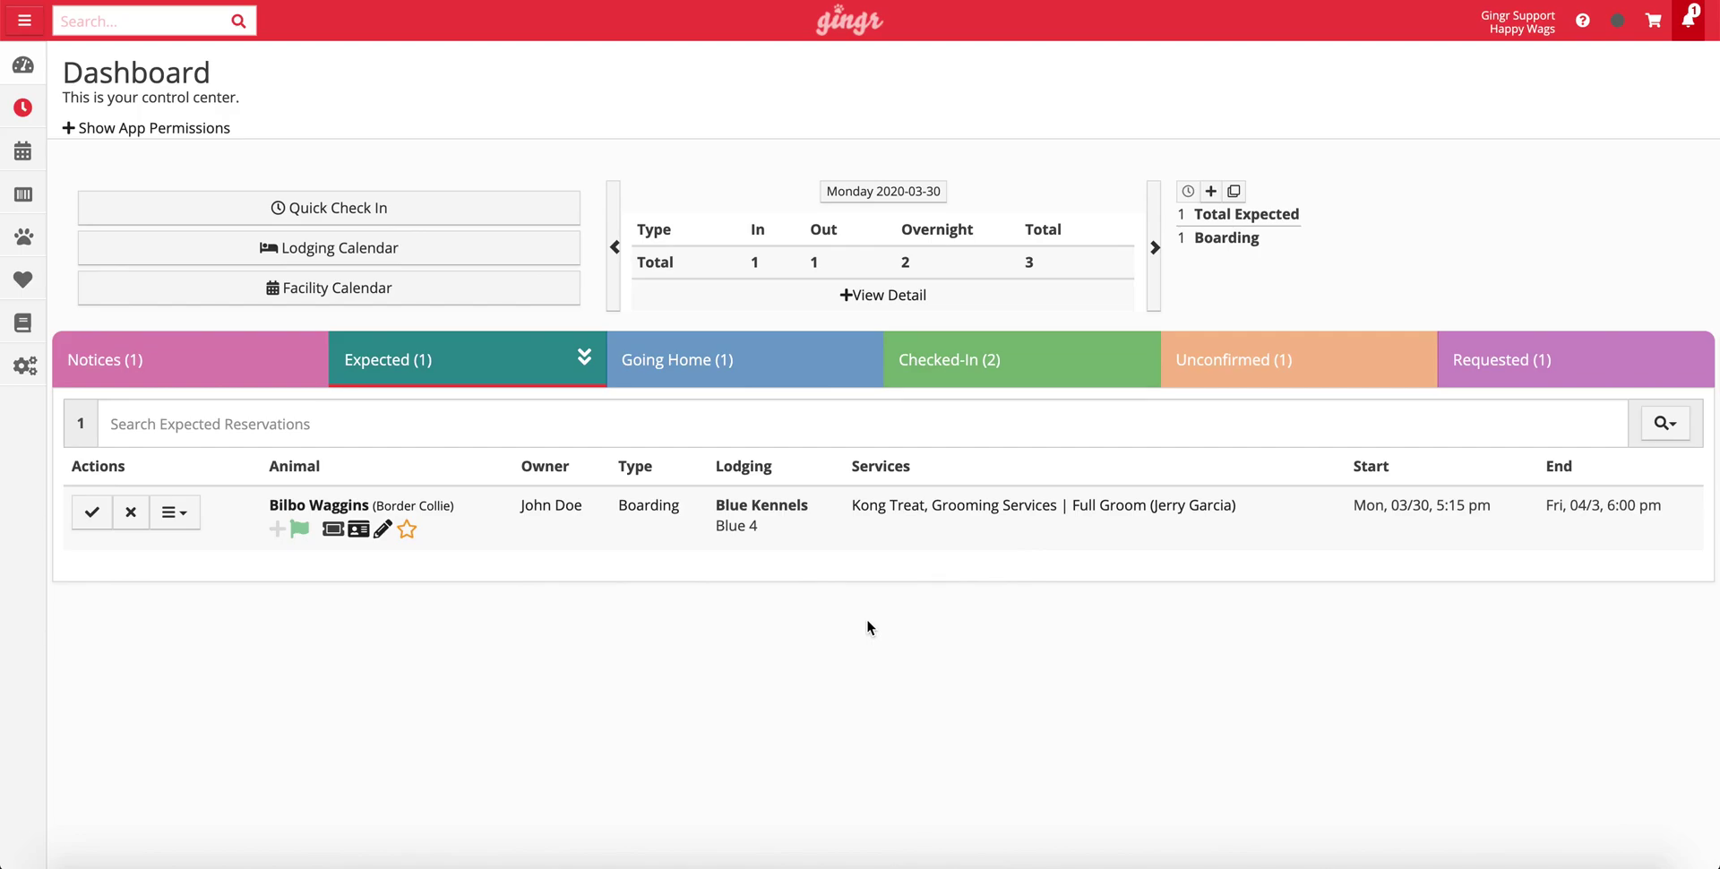
Switch to Going Home and review the actions menu for Bark Wahlberg's boarding reservation
{"action": "left_click", "coordinate": [826, 383]}
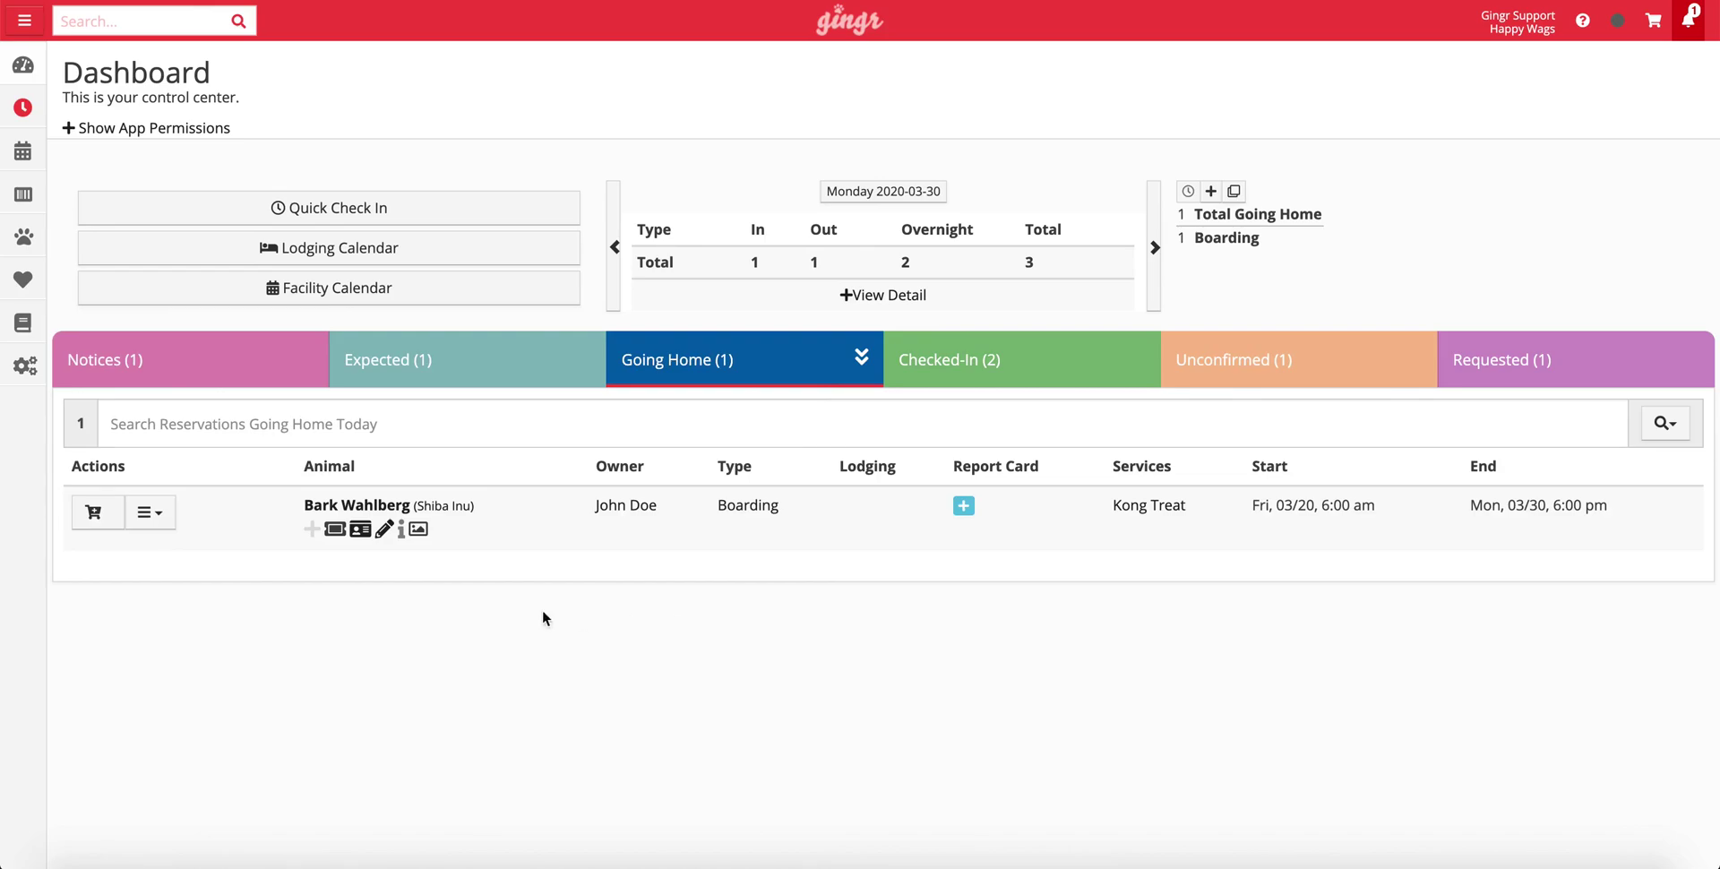
{"action": "left_click", "coordinate": [150, 512]}
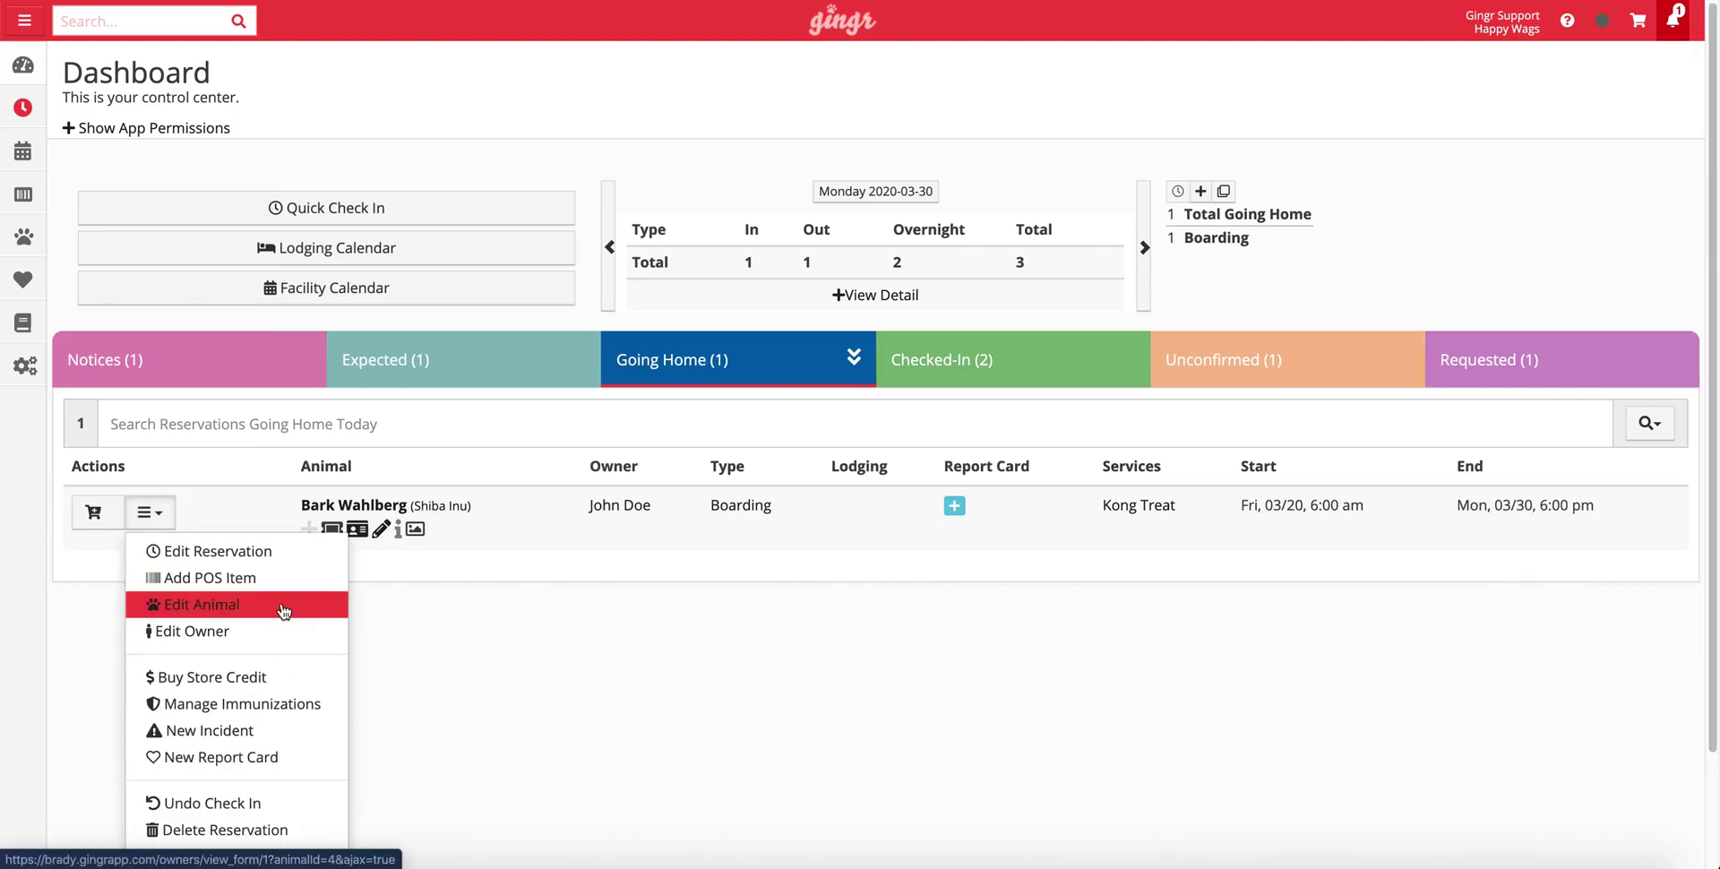
{"action": "left_click", "coordinate": [415, 609]}
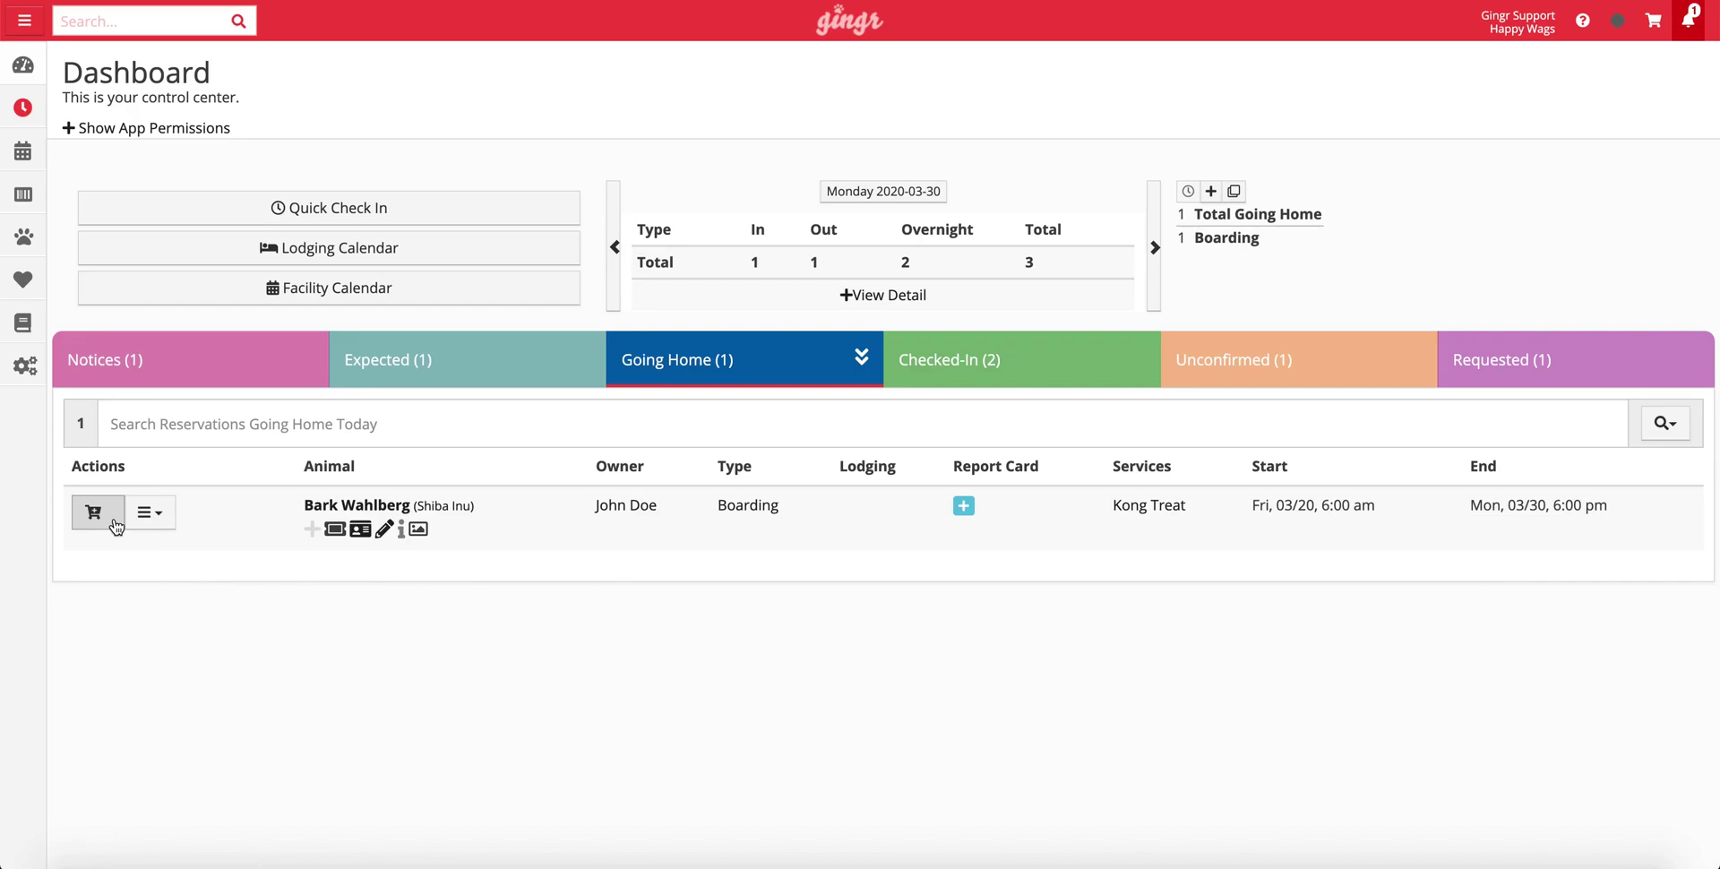
Show Checked-In reservations, reviewing its print options and Bark Wahlberg's actions menu
{"action": "left_click", "coordinate": [1095, 374]}
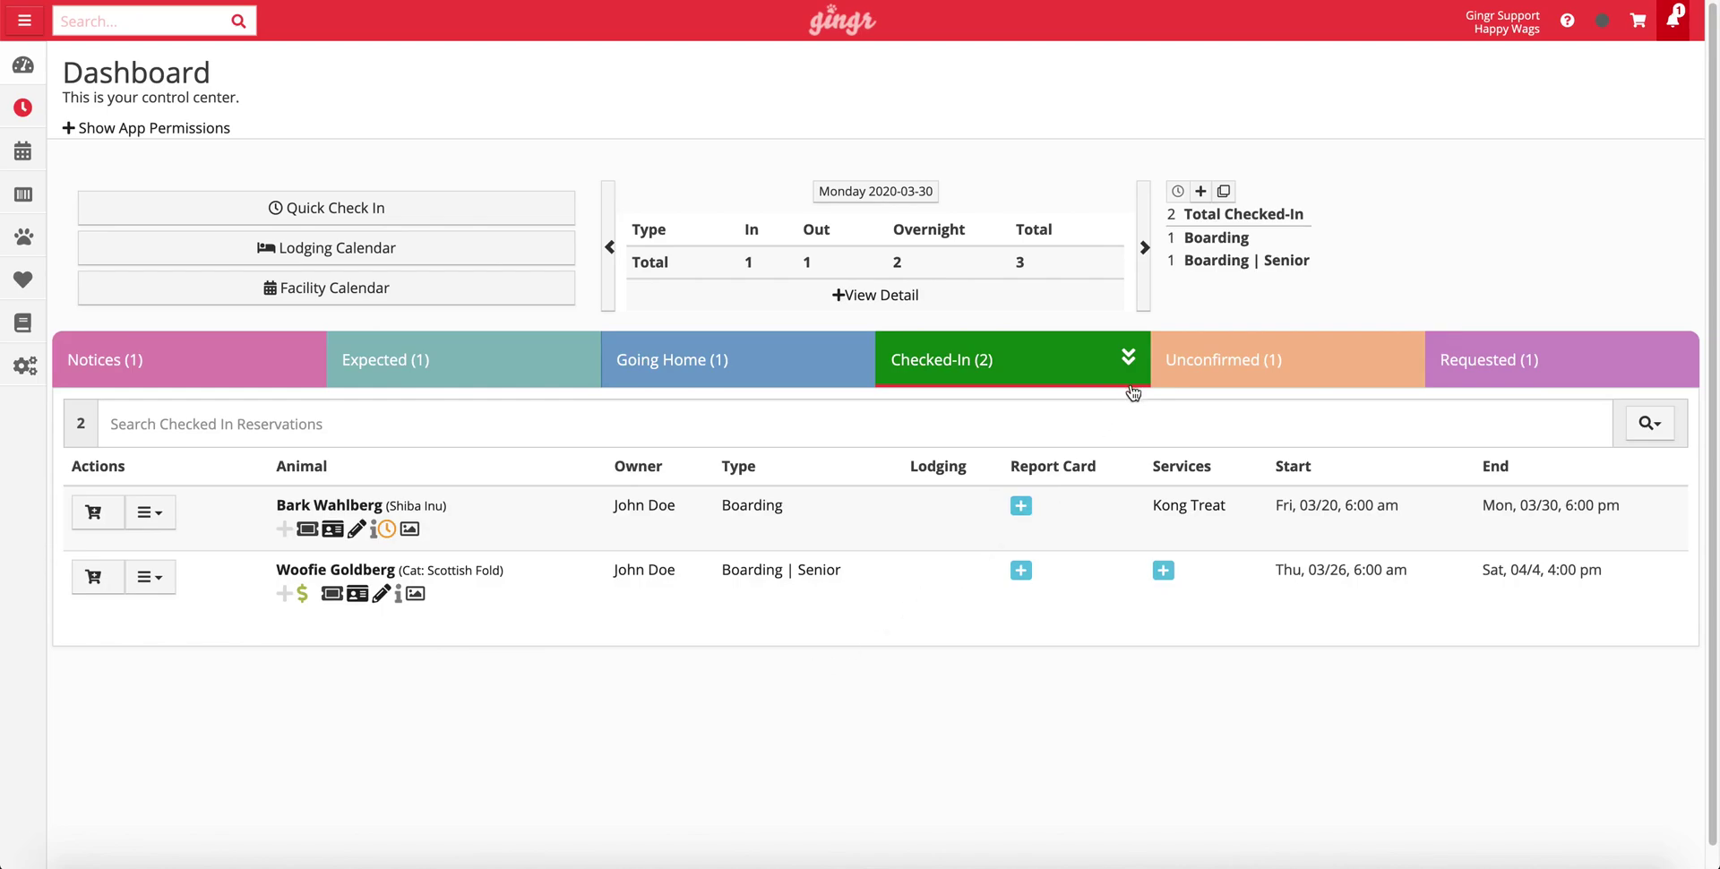
{"action": "left_click", "coordinate": [1128, 357]}
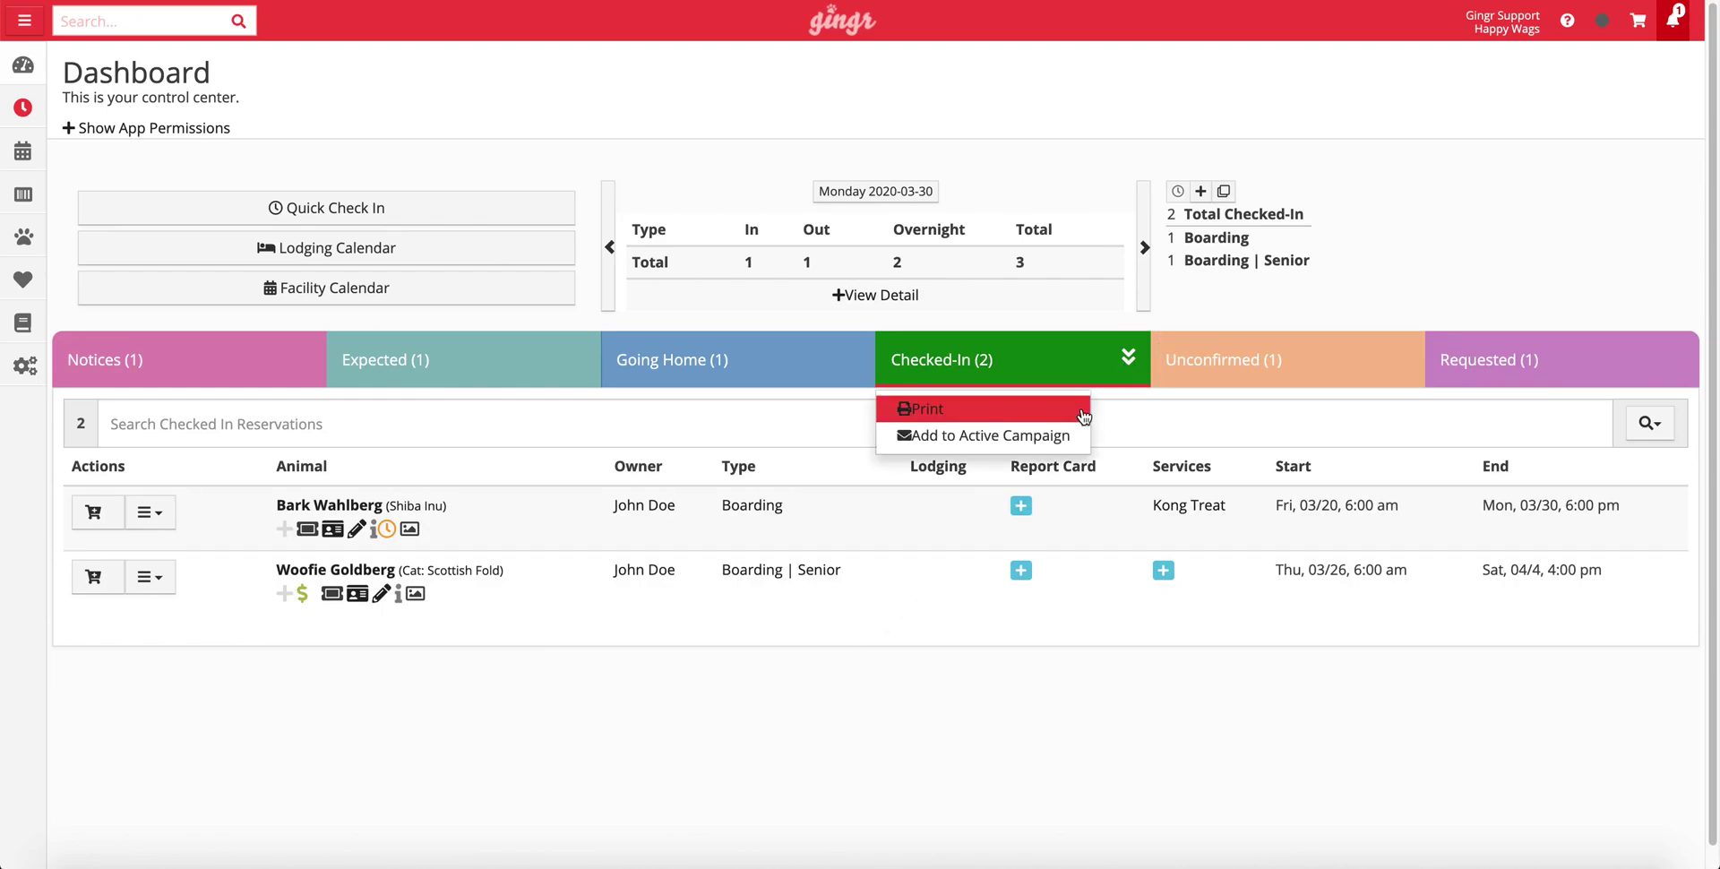
{"action": "left_click", "coordinate": [538, 687]}
{"action": "left_click", "coordinate": [150, 512]}
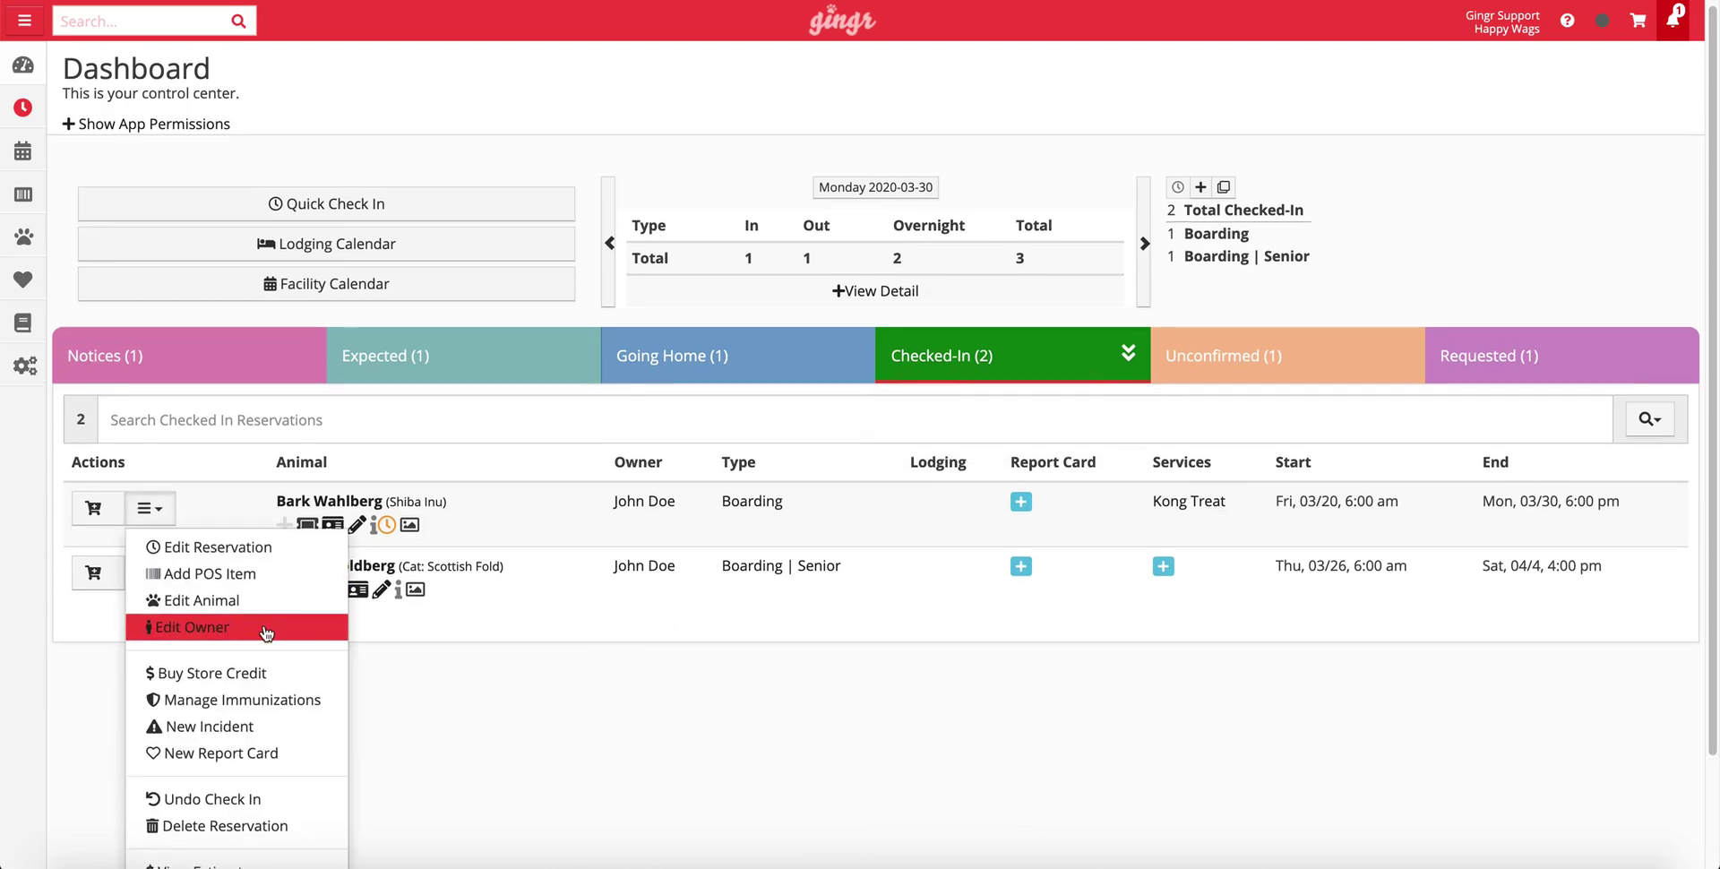
{"action": "scroll", "coordinate": [267, 633], "scroll_direction": "down", "scroll_amount": 3}
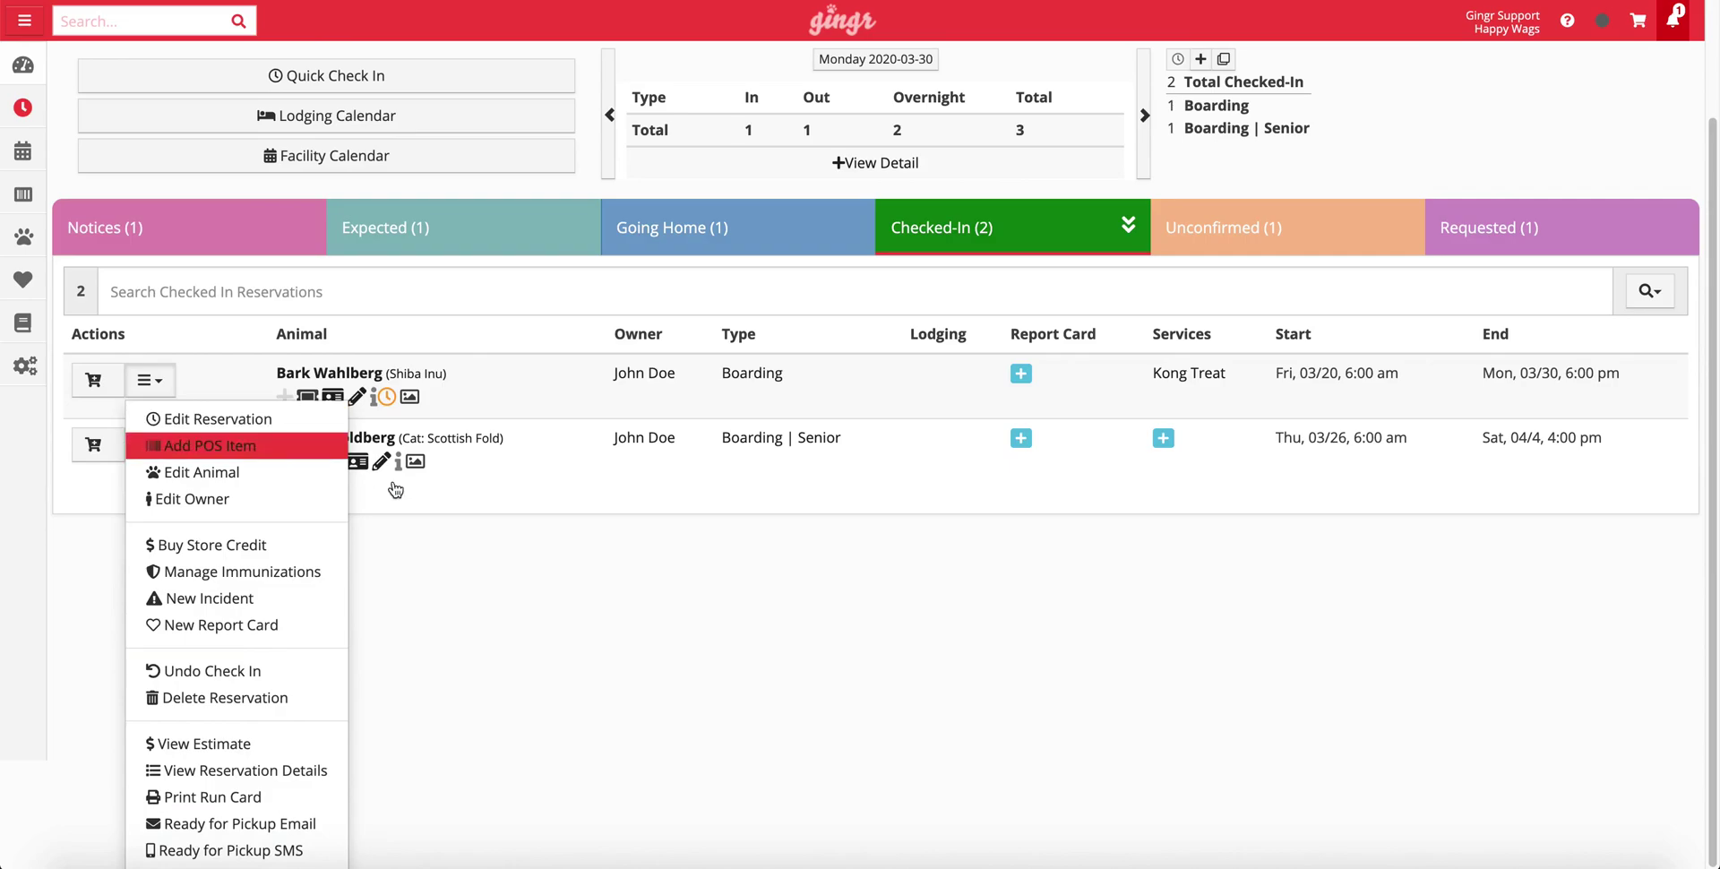
{"action": "left_click", "coordinate": [459, 538]}
{"action": "scroll", "coordinate": [460, 537], "scroll_direction": "up", "scroll_amount": 3}
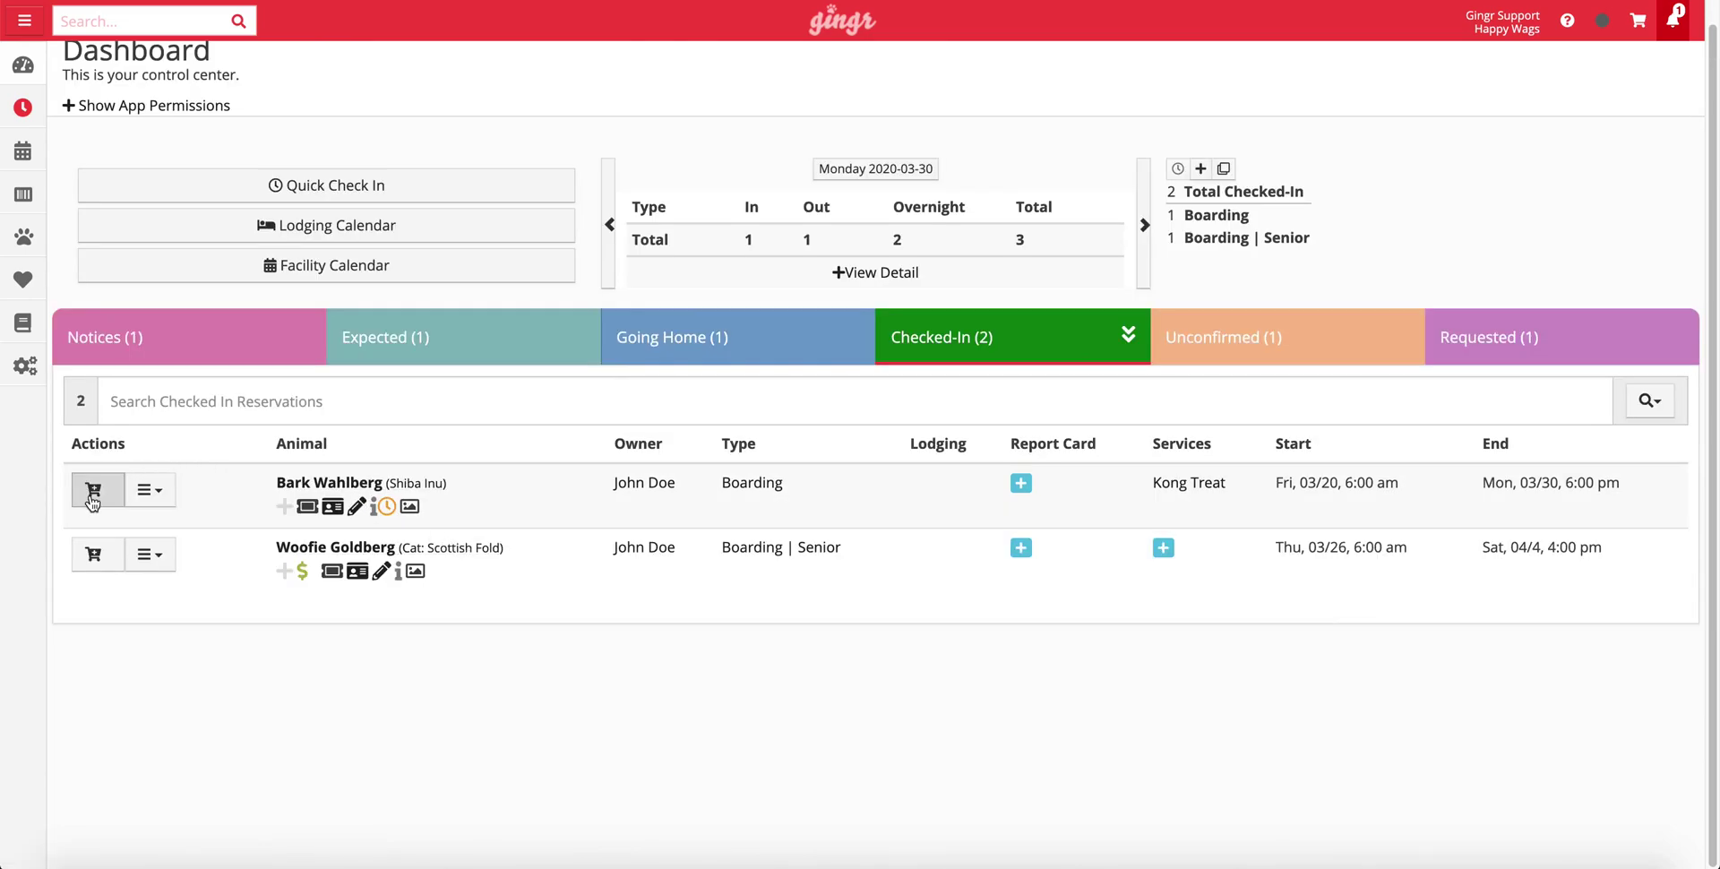
Show Unconfirmed reservations and review Sherlock Bones' Email and SMS confirmation choices
{"action": "left_click", "coordinate": [1326, 345]}
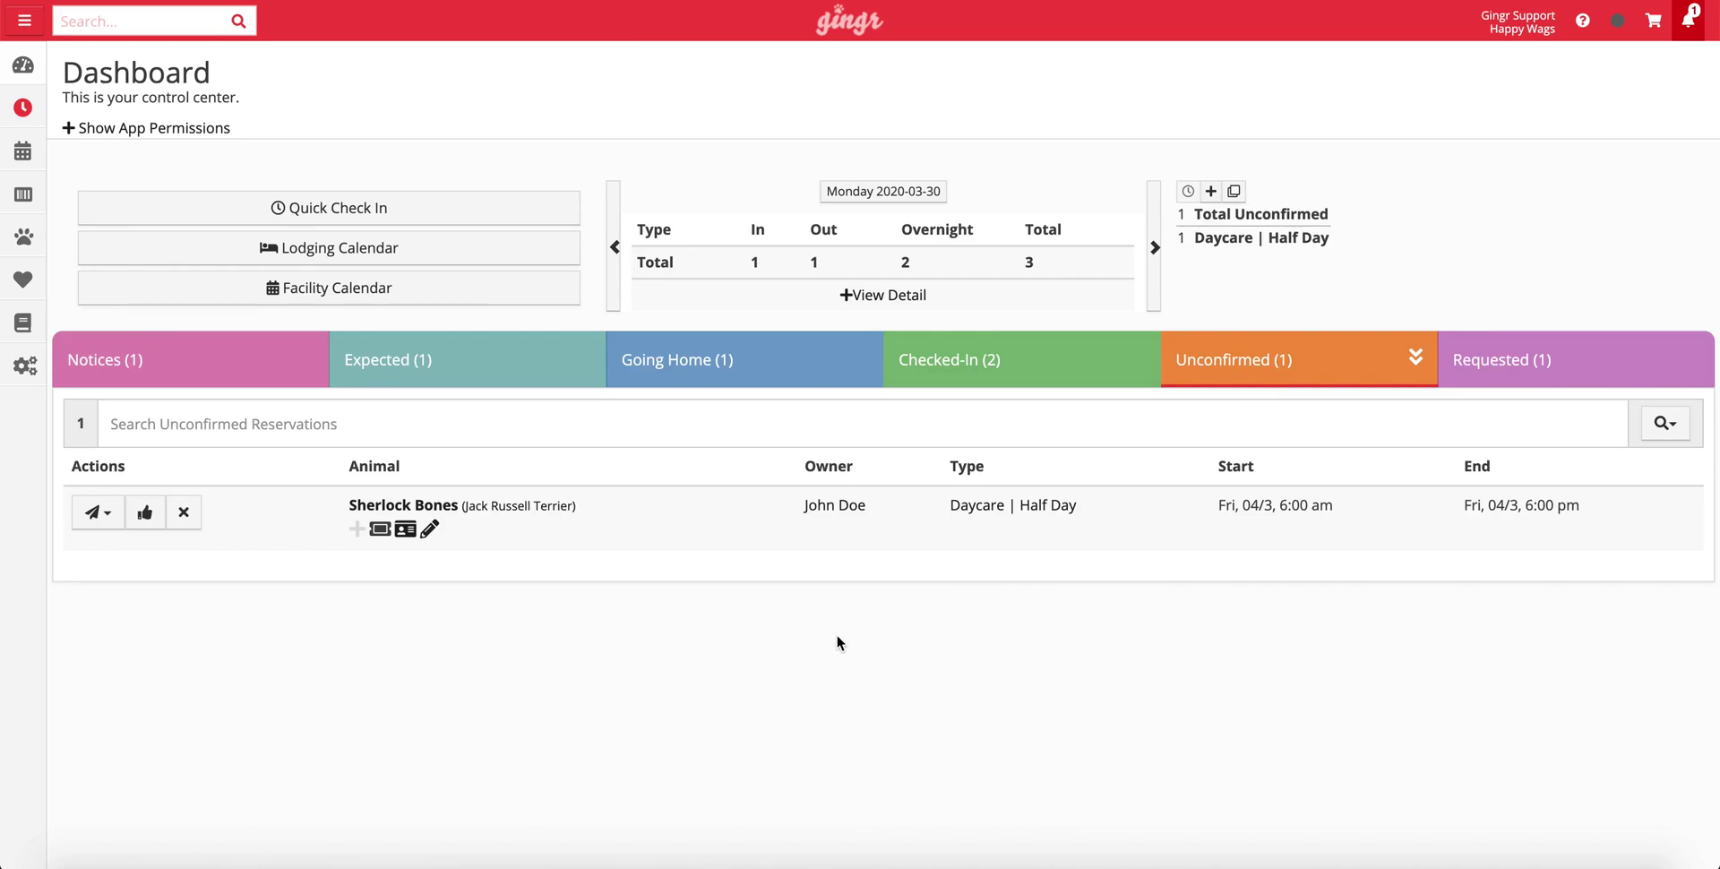
{"action": "left_click", "coordinate": [106, 515]}
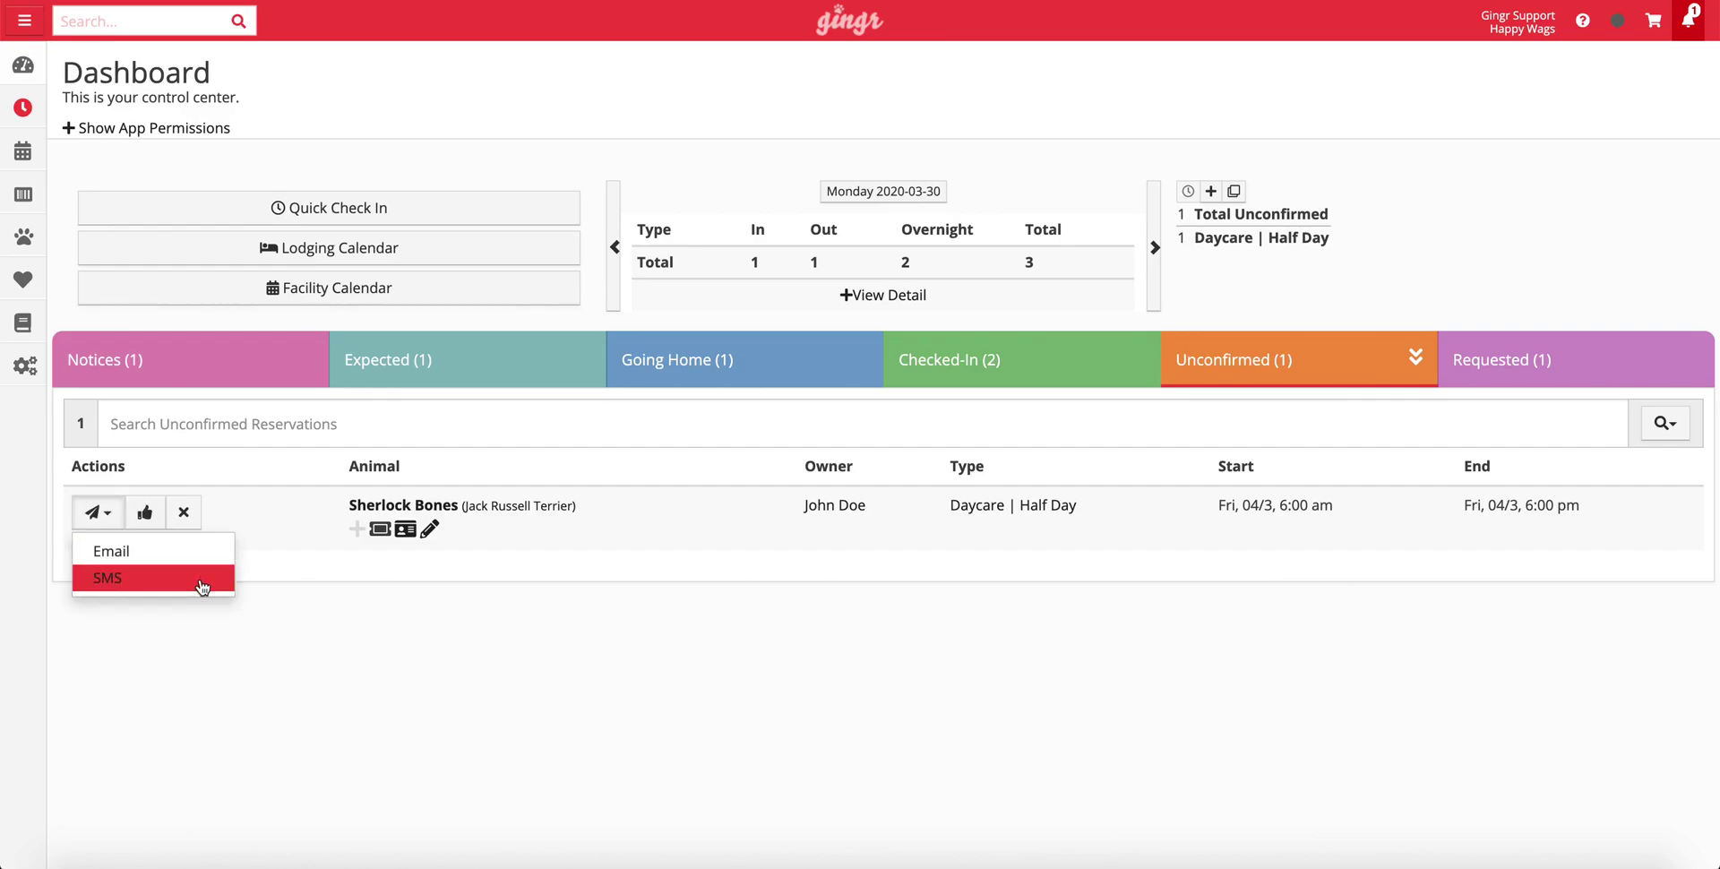
{"action": "left_click", "coordinate": [184, 622]}
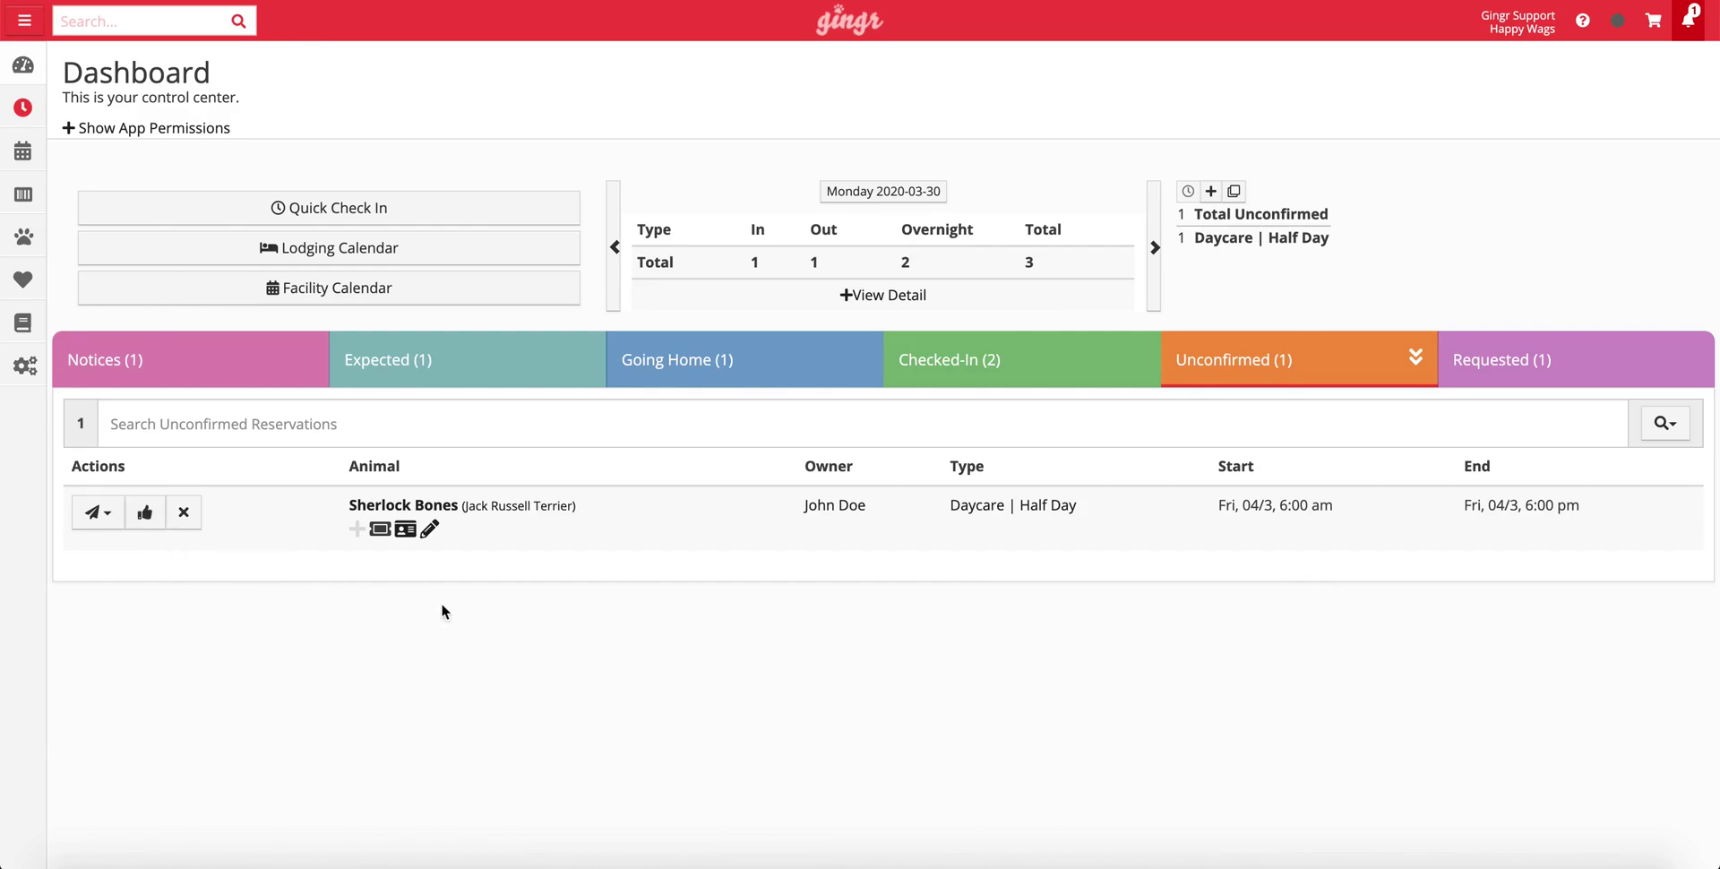
Show Requested reservations and review Accept, Reject and Edit options for Bilbo Waggins' daycare request
{"action": "left_click", "coordinate": [1641, 368]}
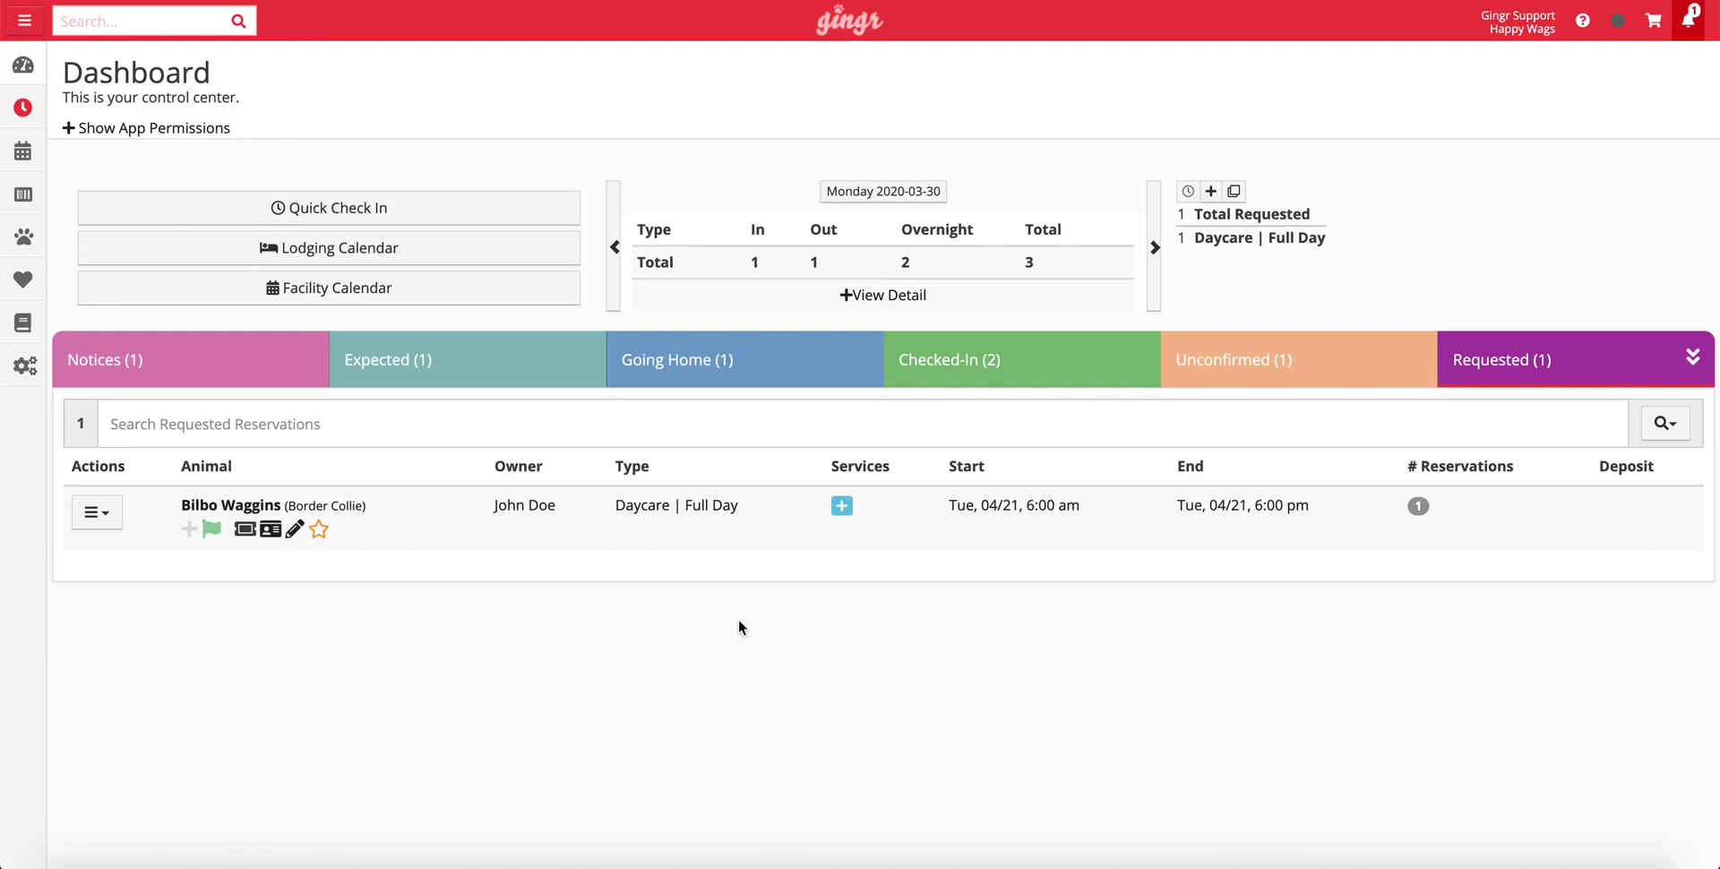
{"action": "left_click", "coordinate": [98, 512]}
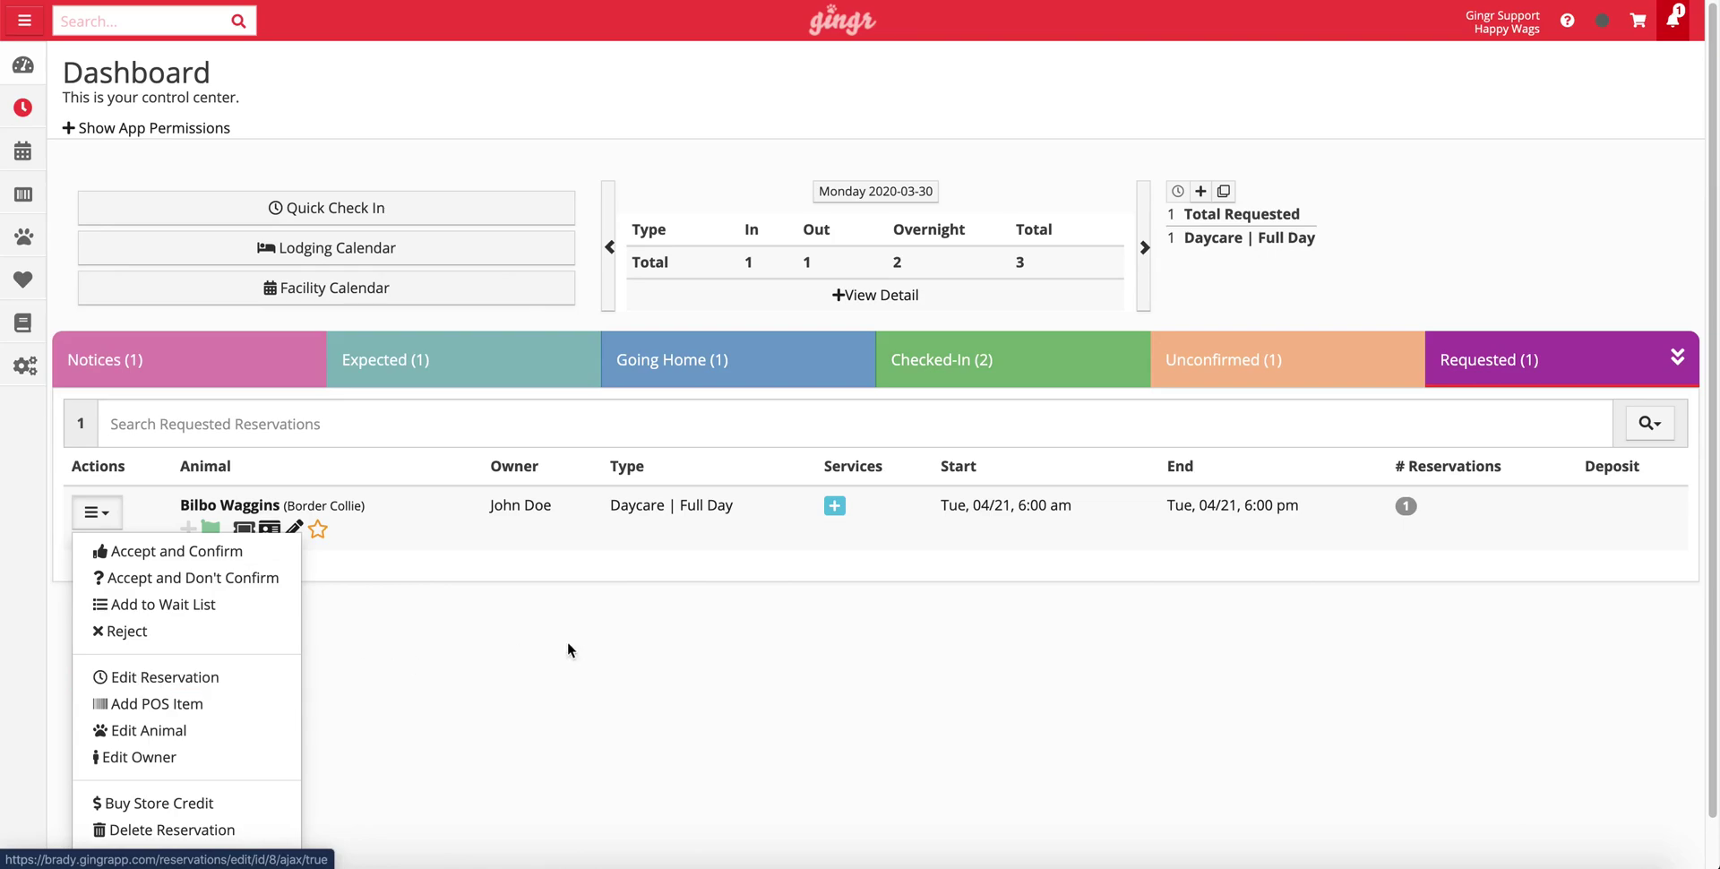
{"action": "left_click", "coordinate": [870, 635]}
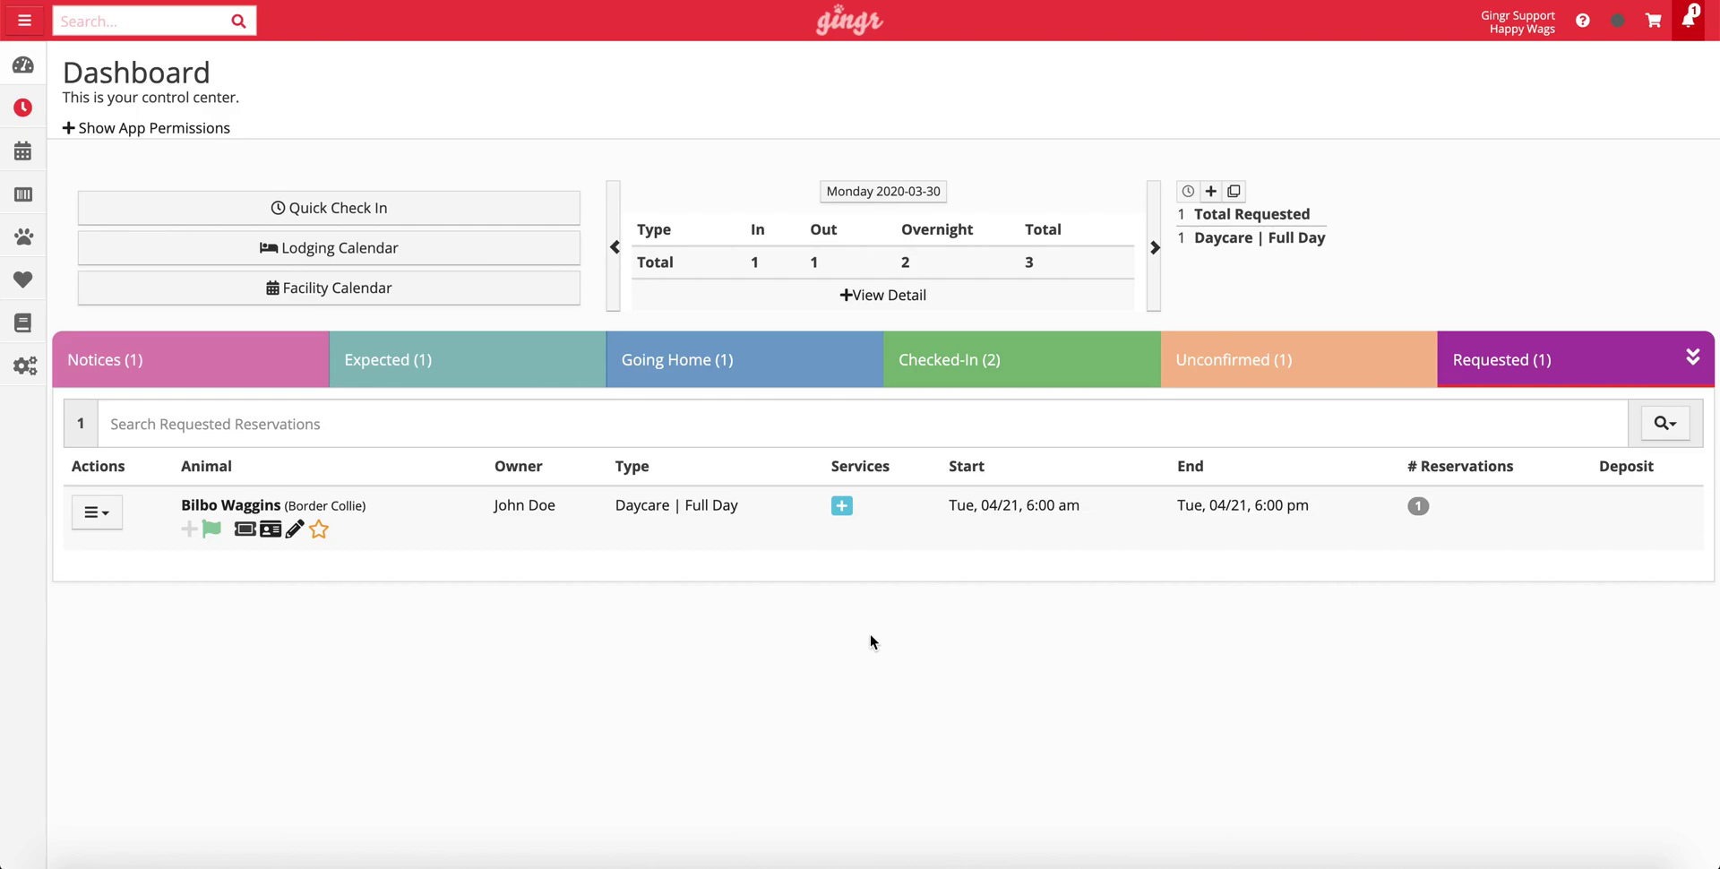
Filter the checked-in reservations by the name 'woo', then clear the filter
{"action": "left_click", "coordinate": [1099, 367]}
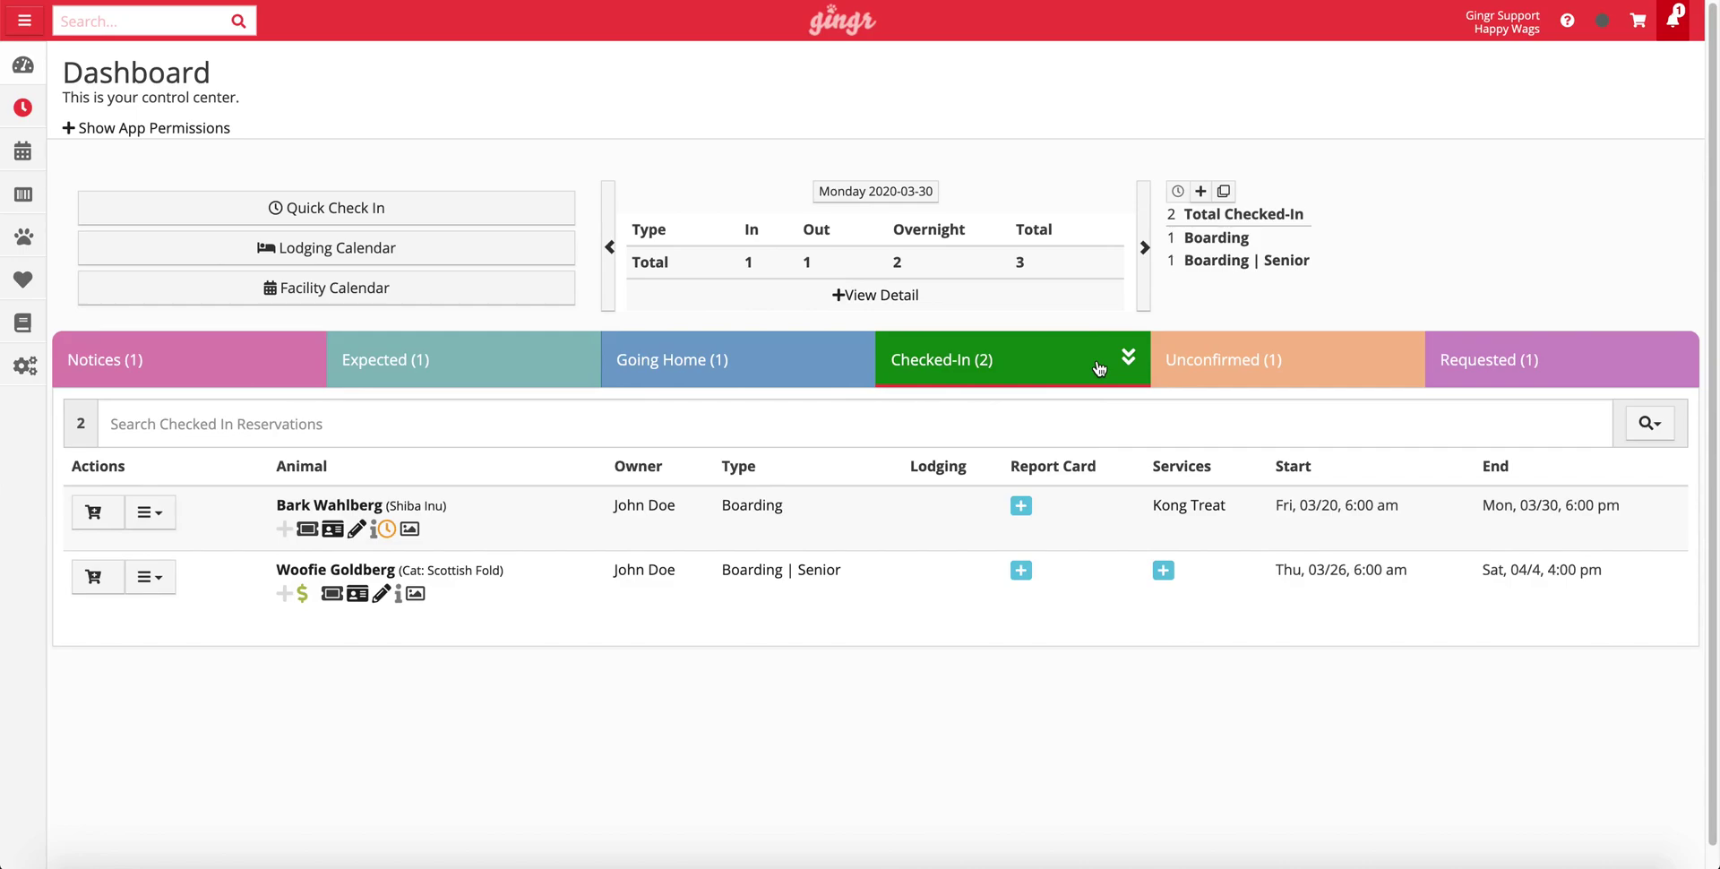
{"action": "left_click", "coordinate": [1011, 418]}
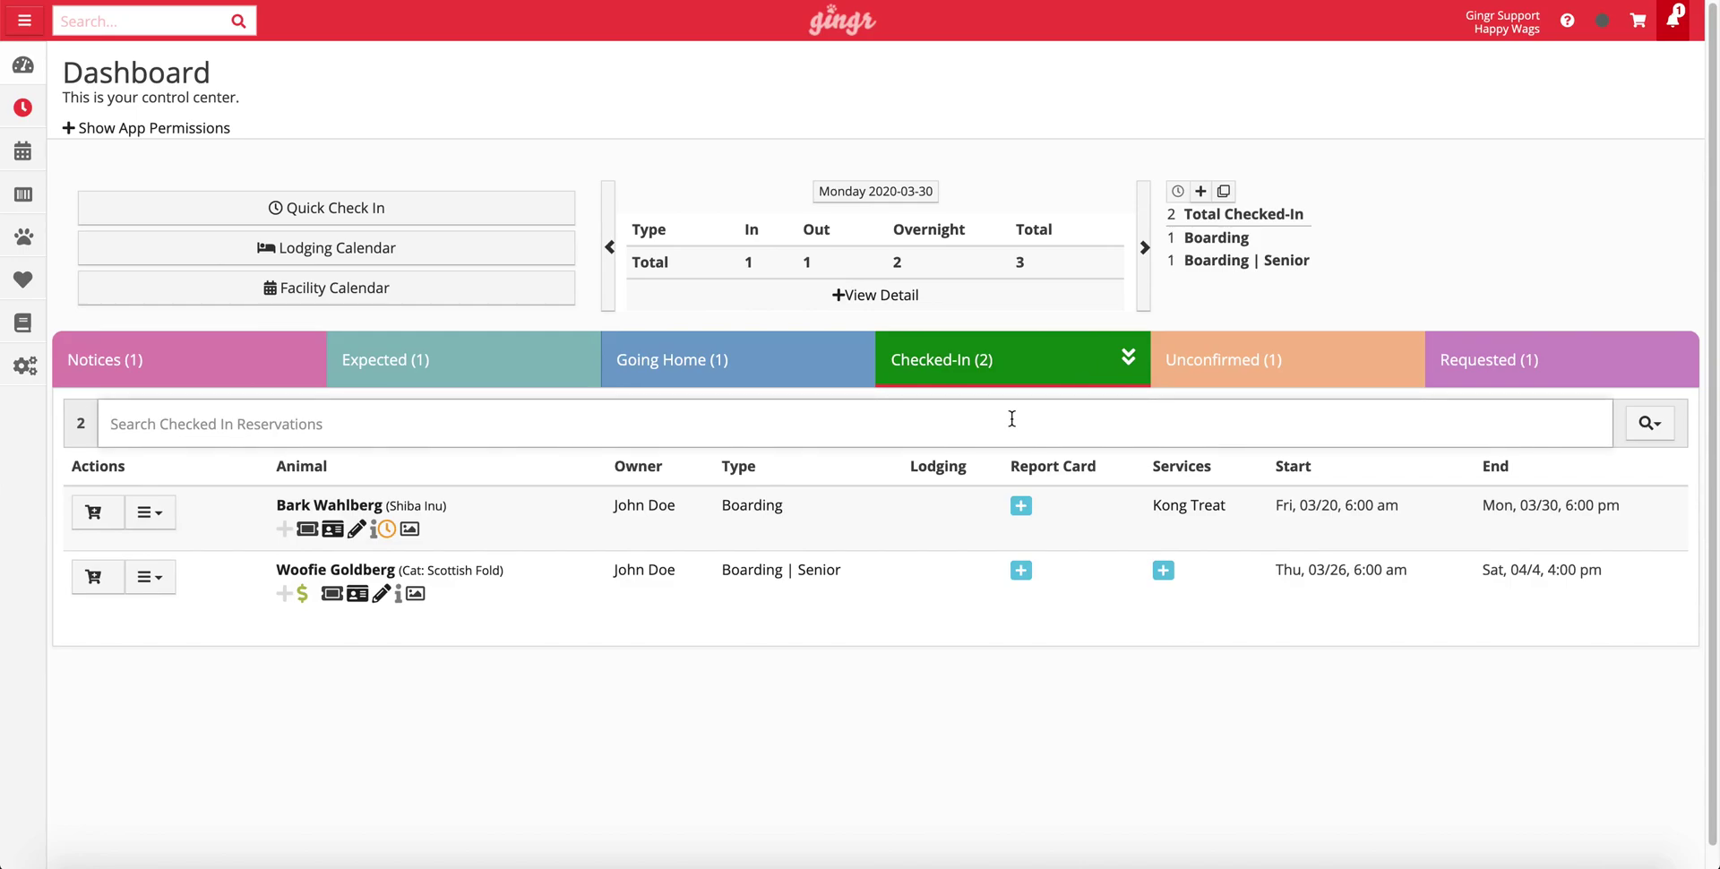
{"action": "type", "text": "woo"}
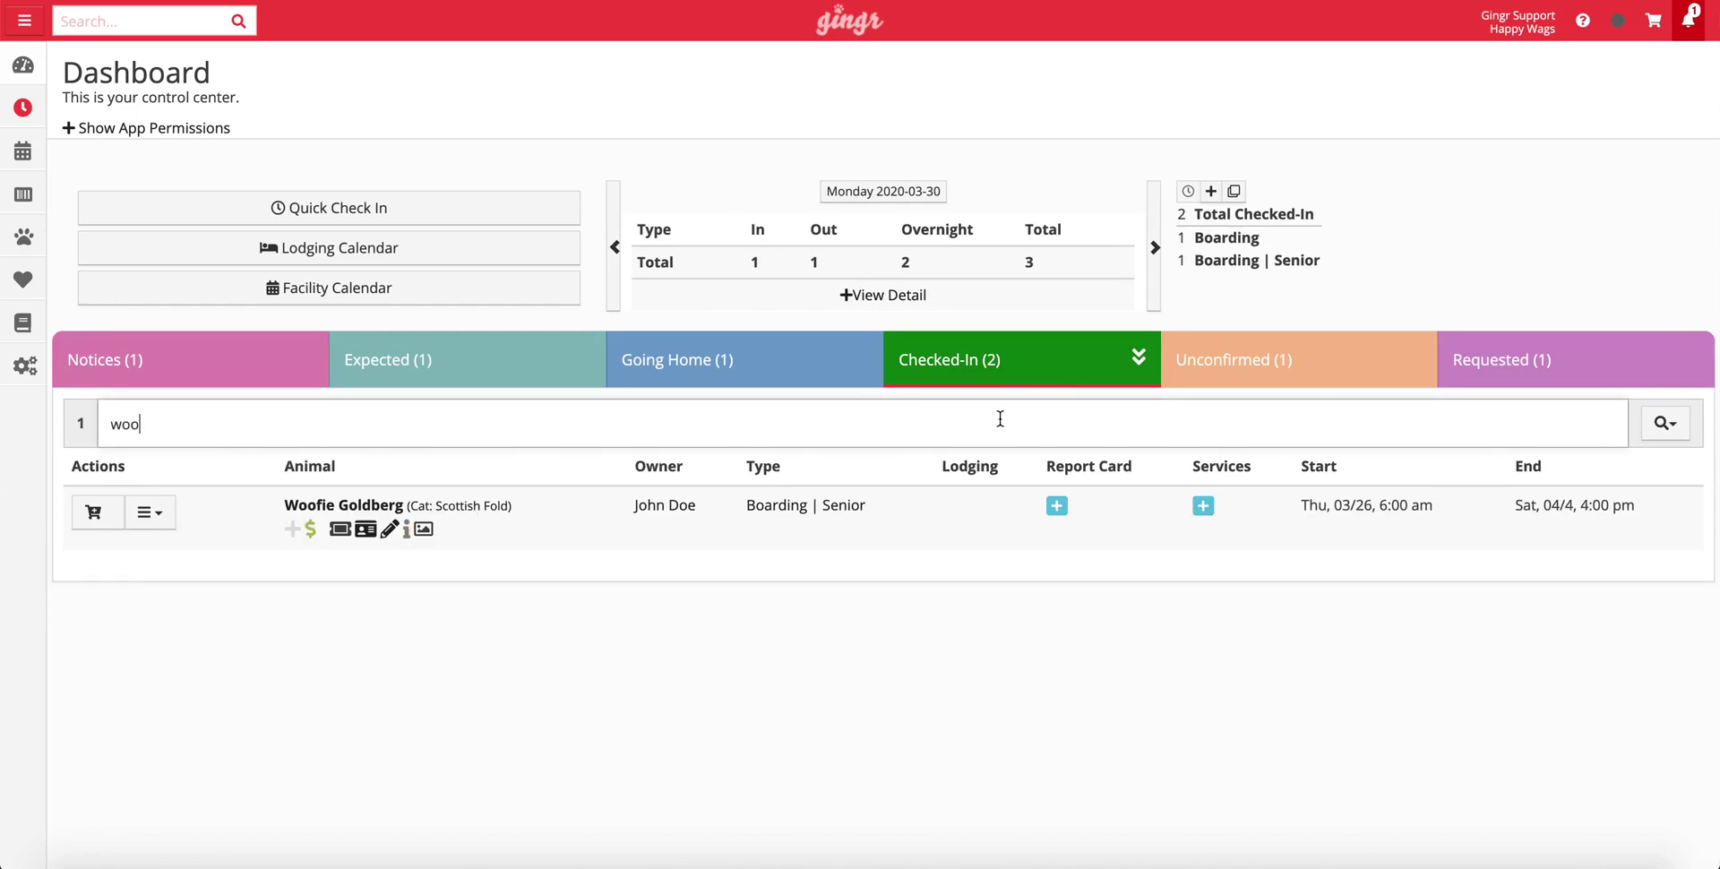
{"action": "key", "text": "BackSpace"}
{"action": "key", "text": "BackSpace"}
{"action": "key", "text": "BackSpace"}
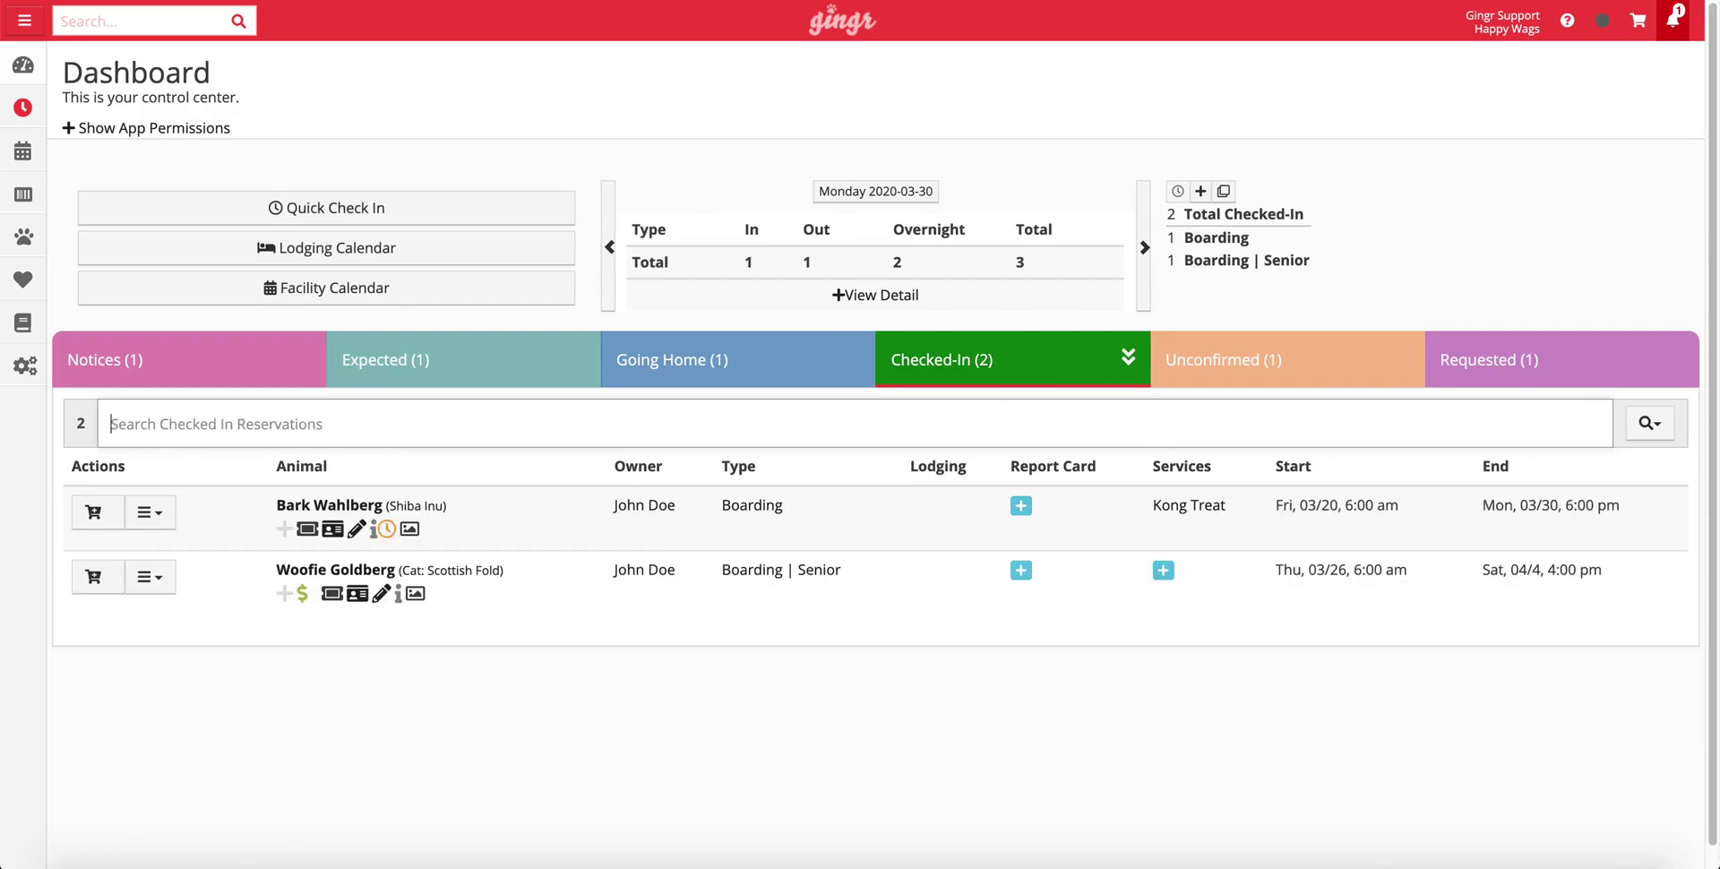
Look at the Checked-In and Going Home print options, then return to Checked-In
{"action": "left_click", "coordinate": [1129, 362]}
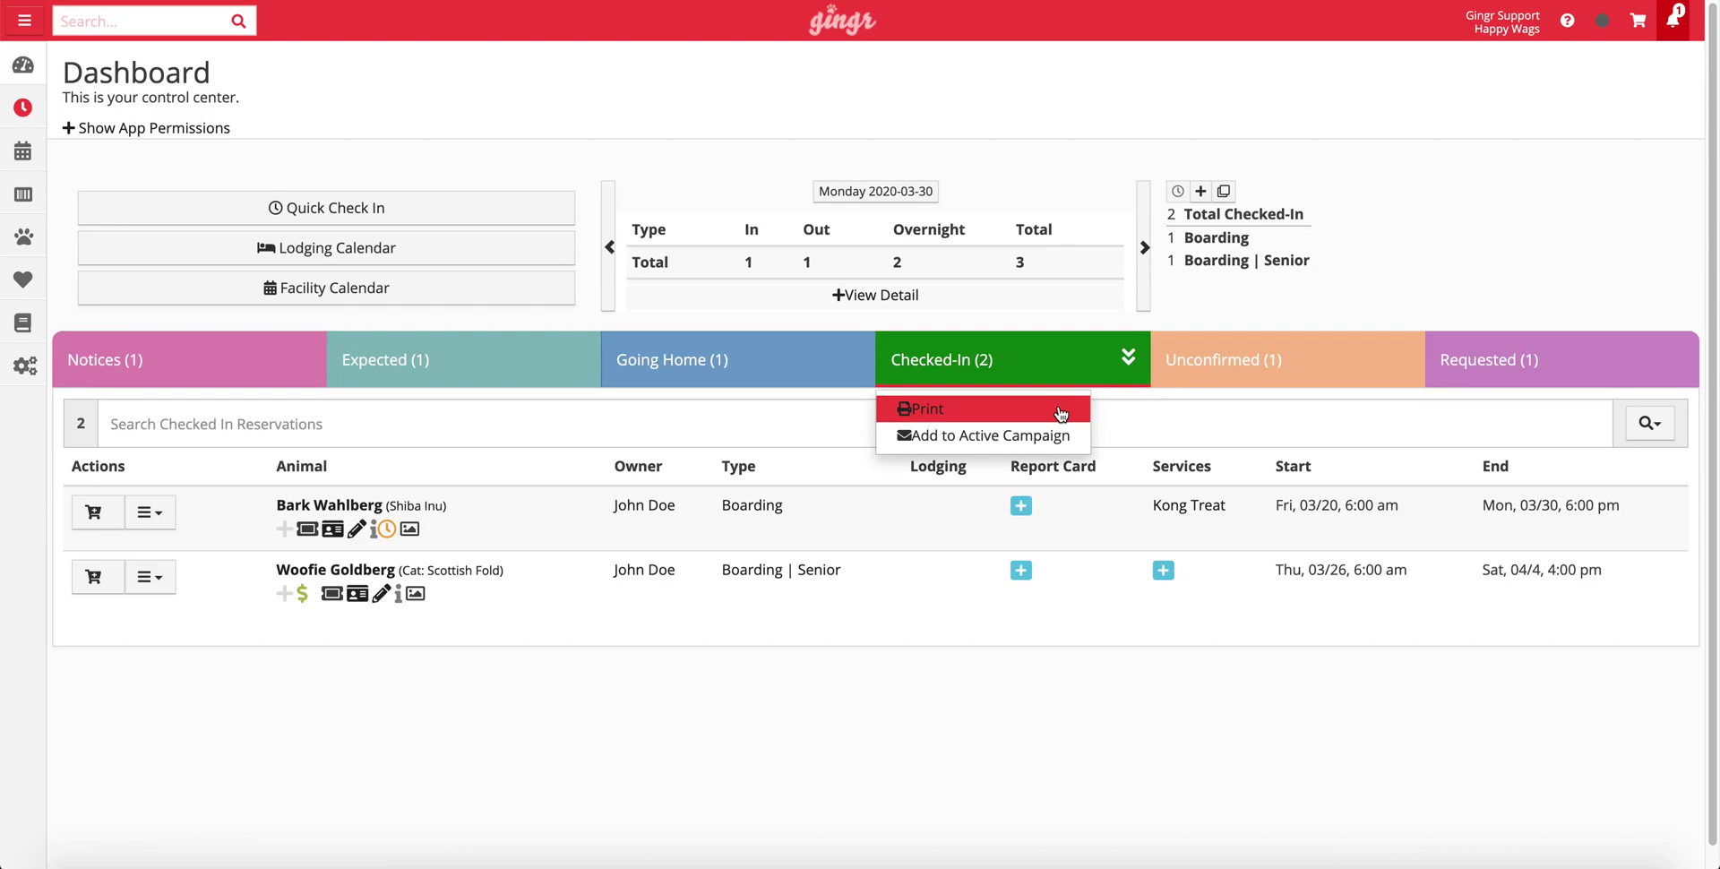
{"action": "left_click", "coordinate": [788, 372]}
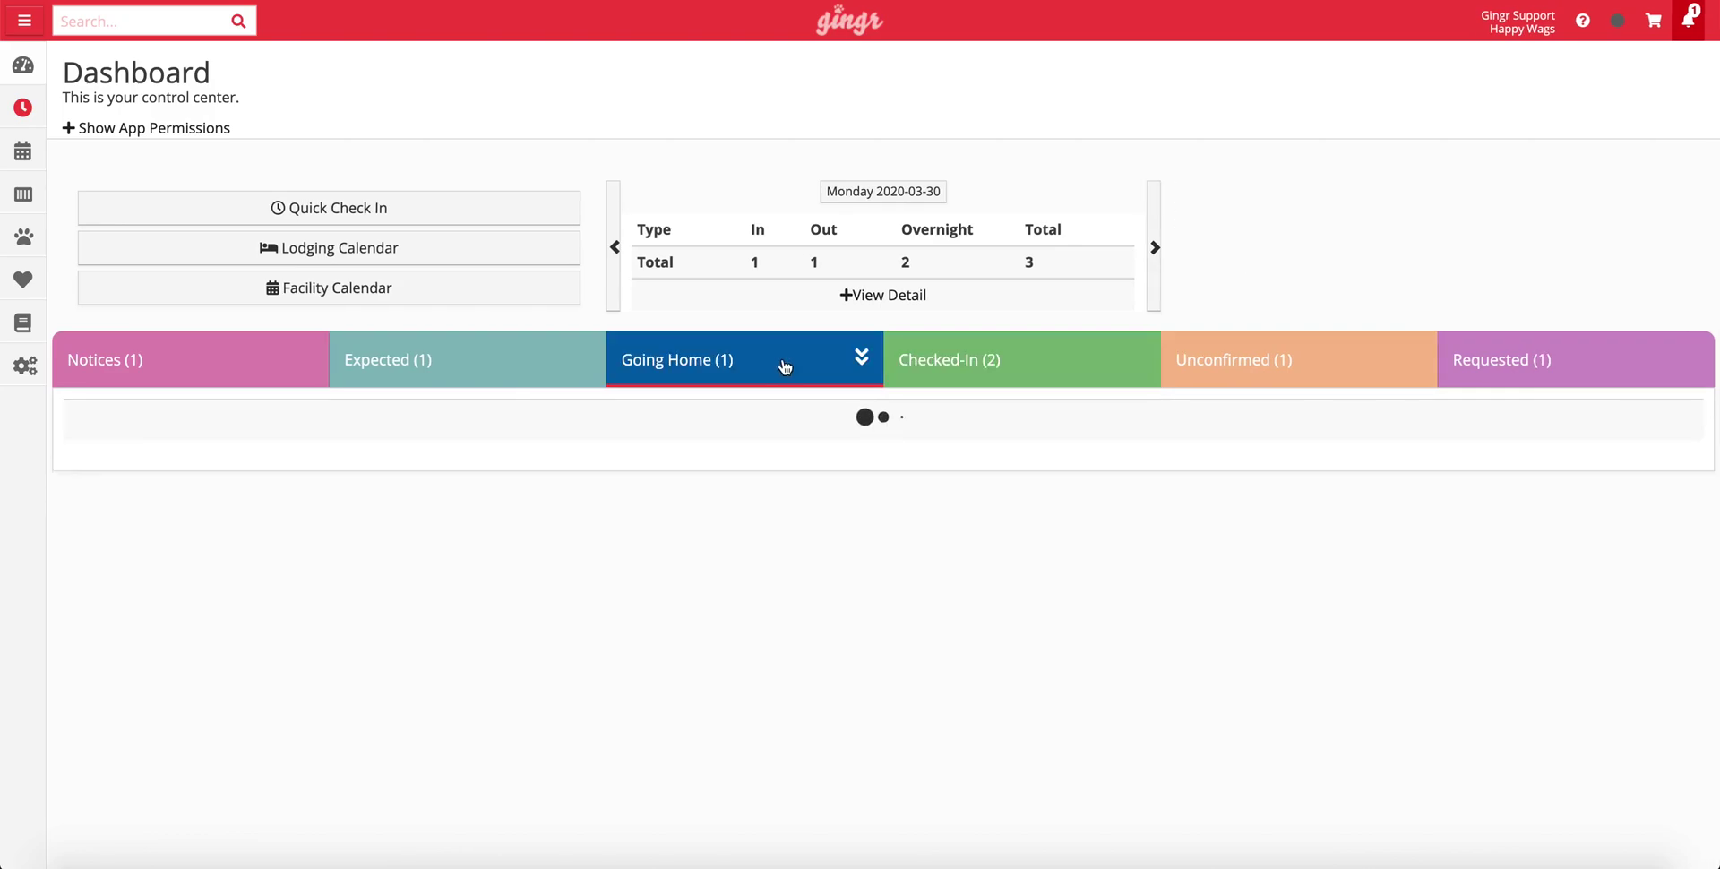
{"action": "left_click", "coordinate": [862, 361]}
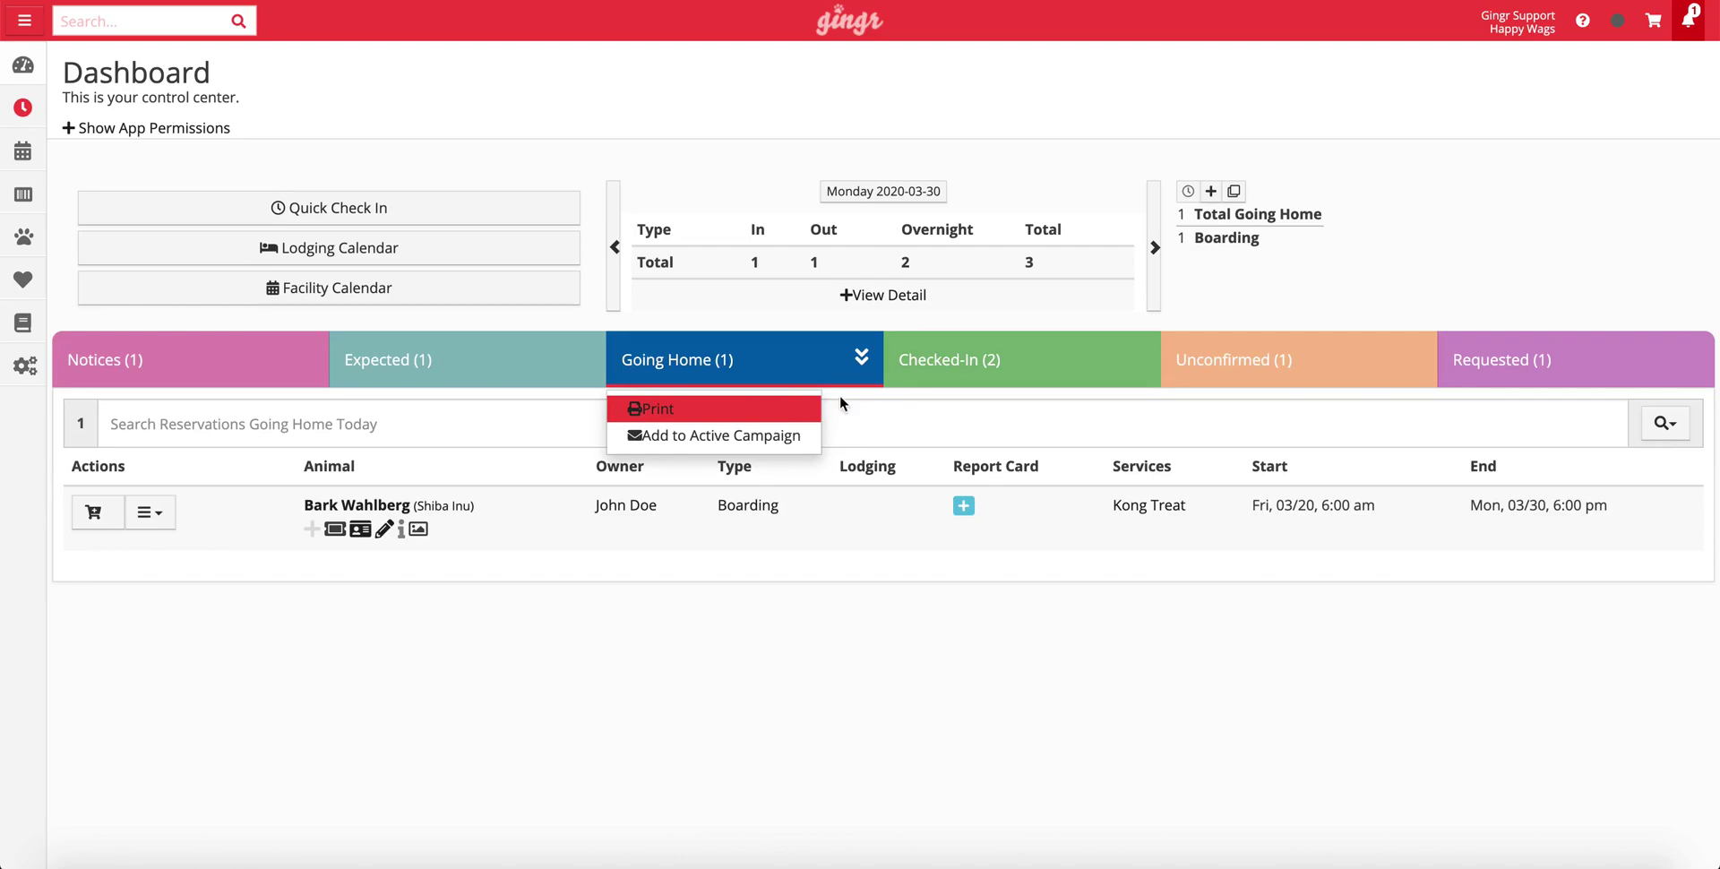
{"action": "left_click", "coordinate": [1110, 364]}
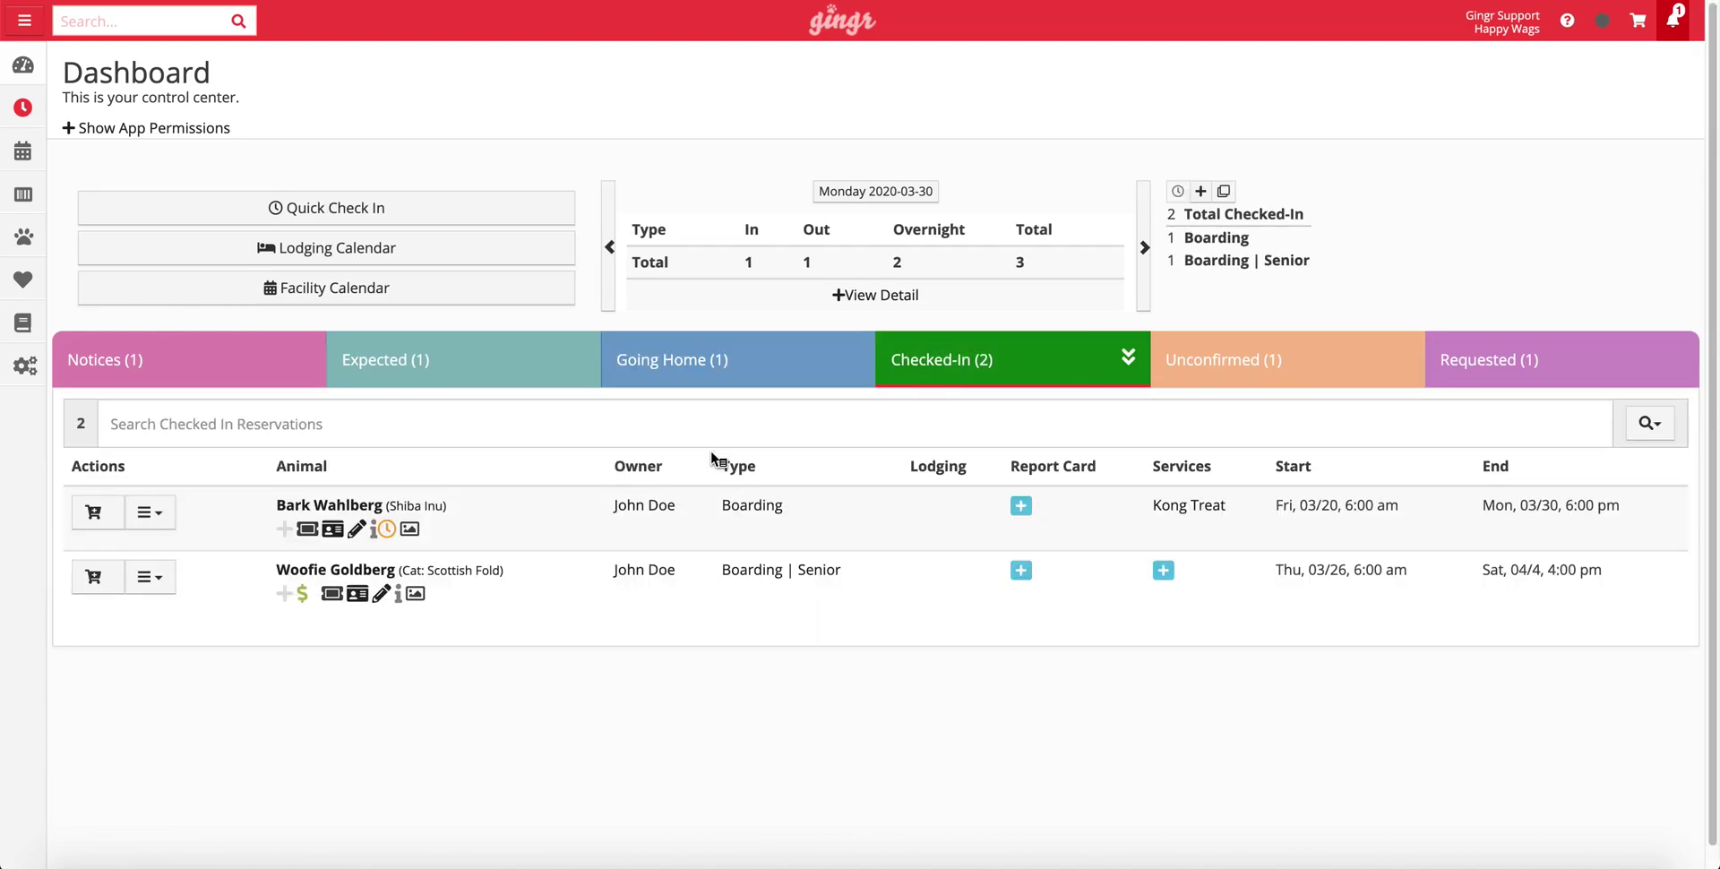
Sort the checked-in list by Type and by Services, then show its Print and Campaign options
{"action": "left_click", "coordinate": [749, 472]}
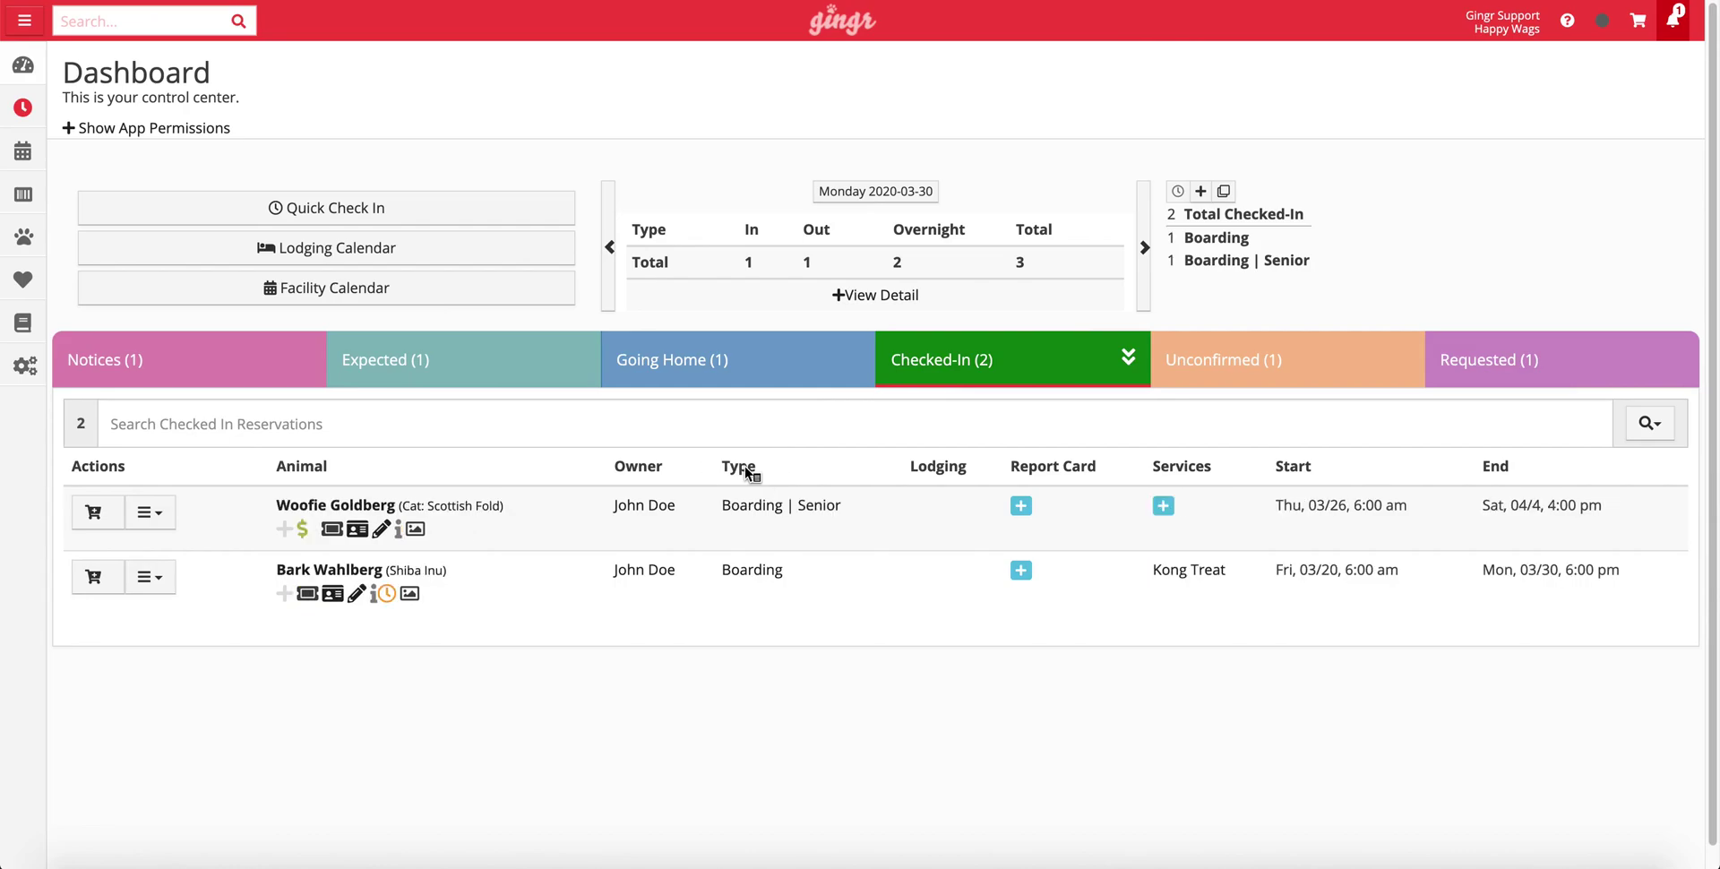
{"action": "left_click", "coordinate": [749, 472]}
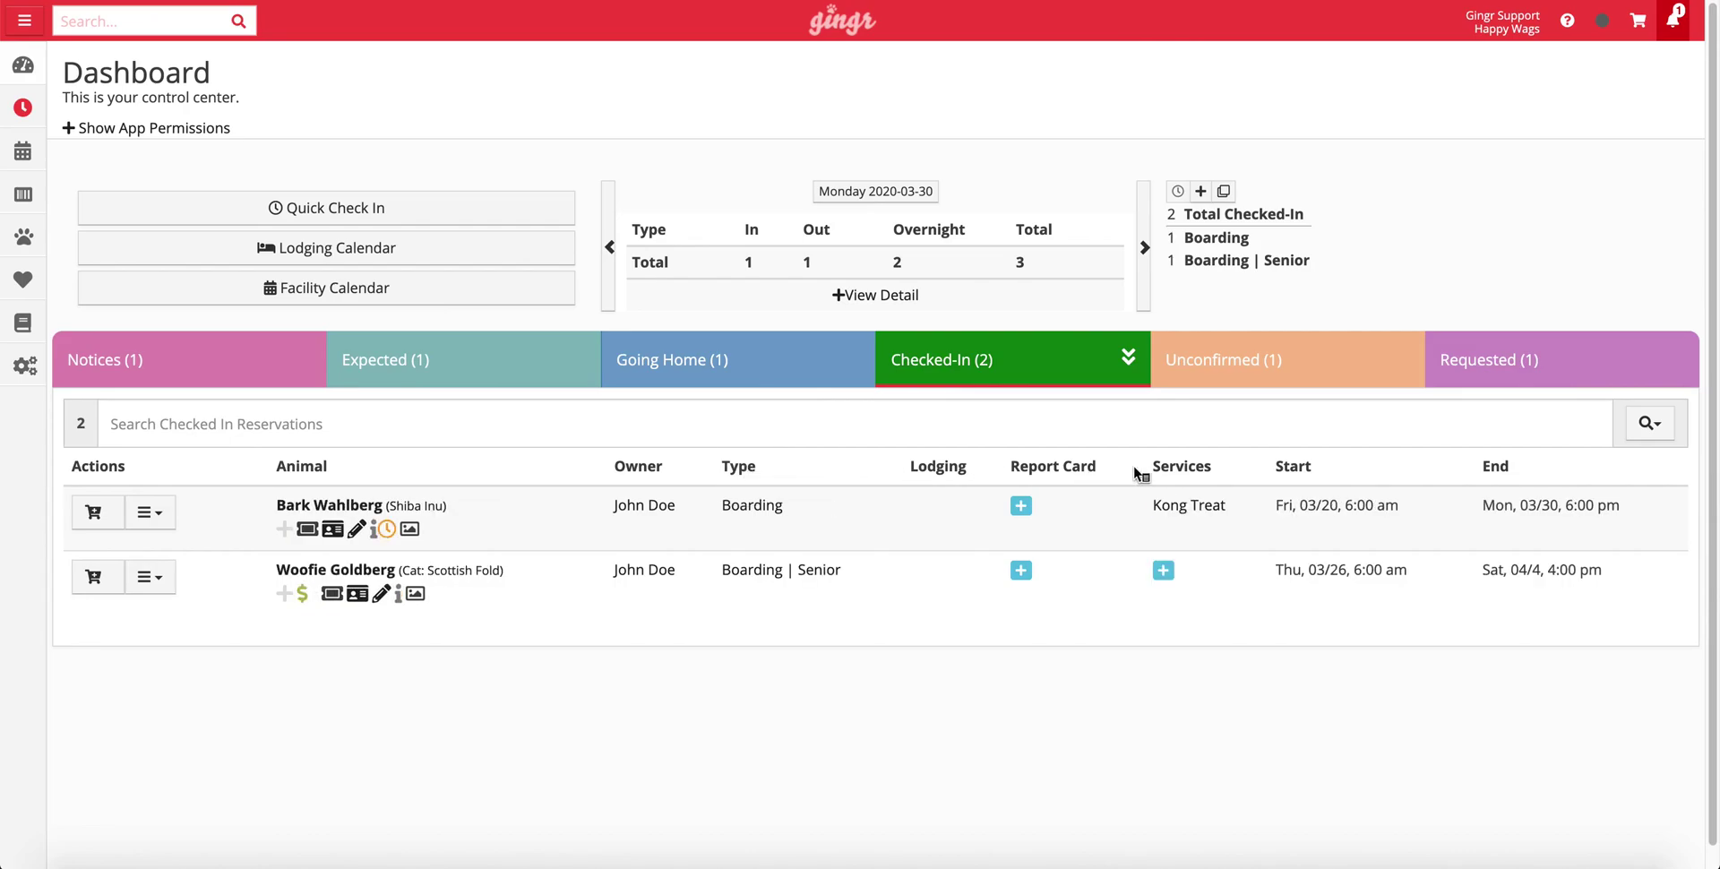
{"action": "left_click", "coordinate": [1170, 468]}
{"action": "left_click", "coordinate": [1170, 468]}
{"action": "left_click", "coordinate": [1128, 359]}
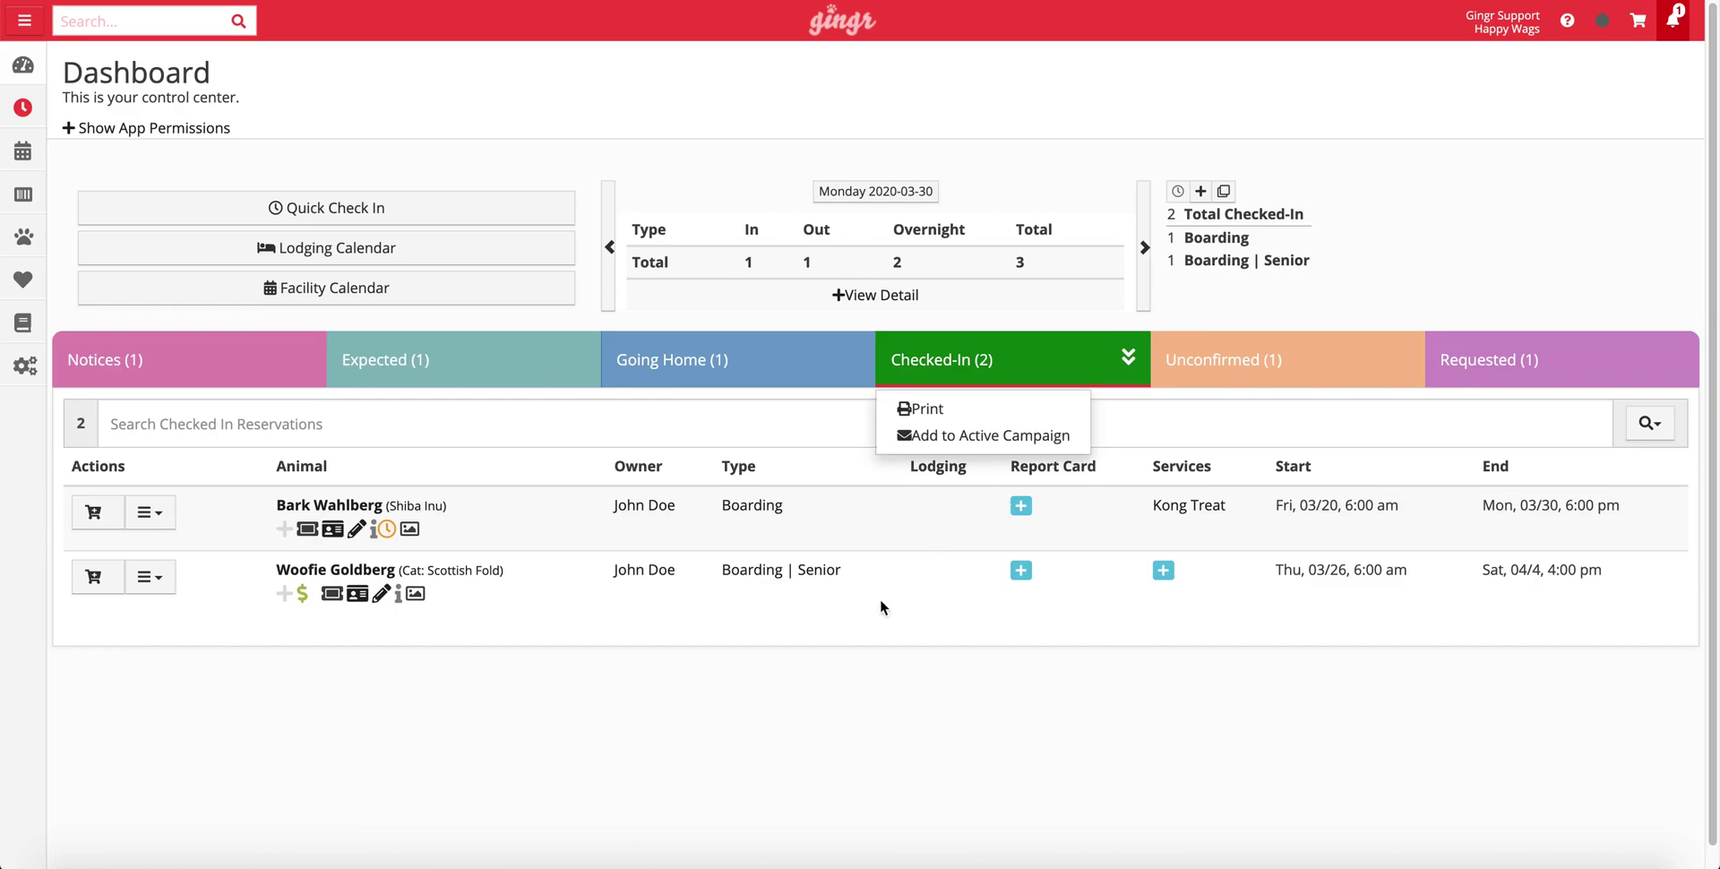
Dismiss the Print / Add to Active Campaign dropdown on the checked-in list
{"action": "left_click", "coordinate": [824, 670]}
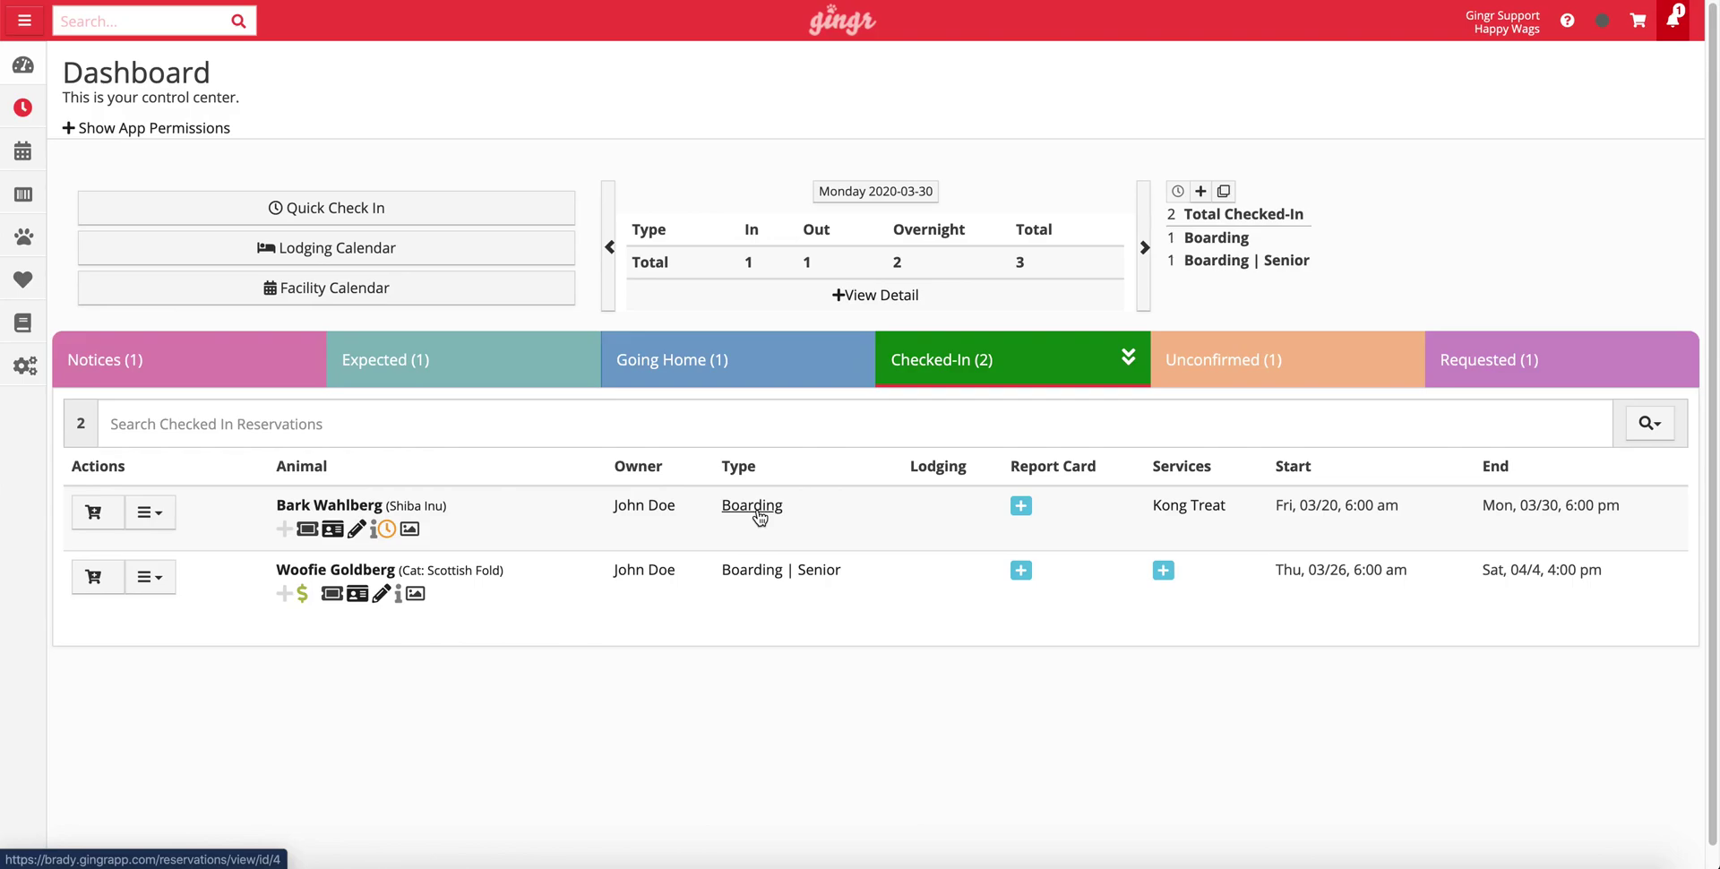
Set Bark Wahlberg's Kong Treat service price to $5.00 and save it
{"action": "left_click", "coordinate": [1191, 507]}
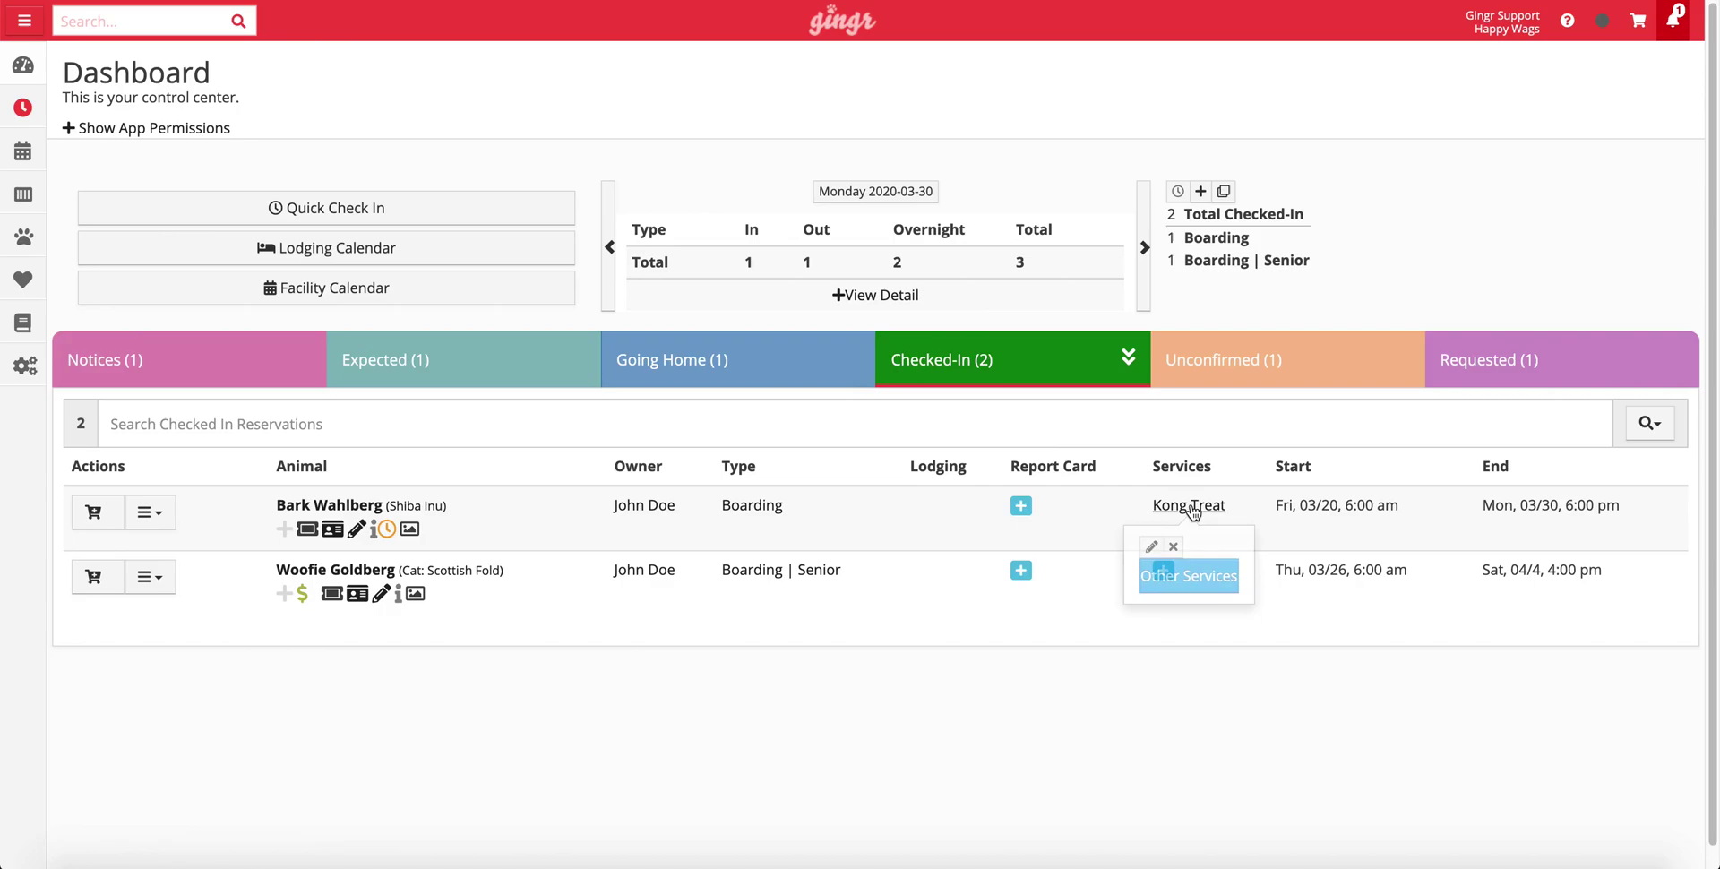
{"action": "left_click", "coordinate": [1272, 630]}
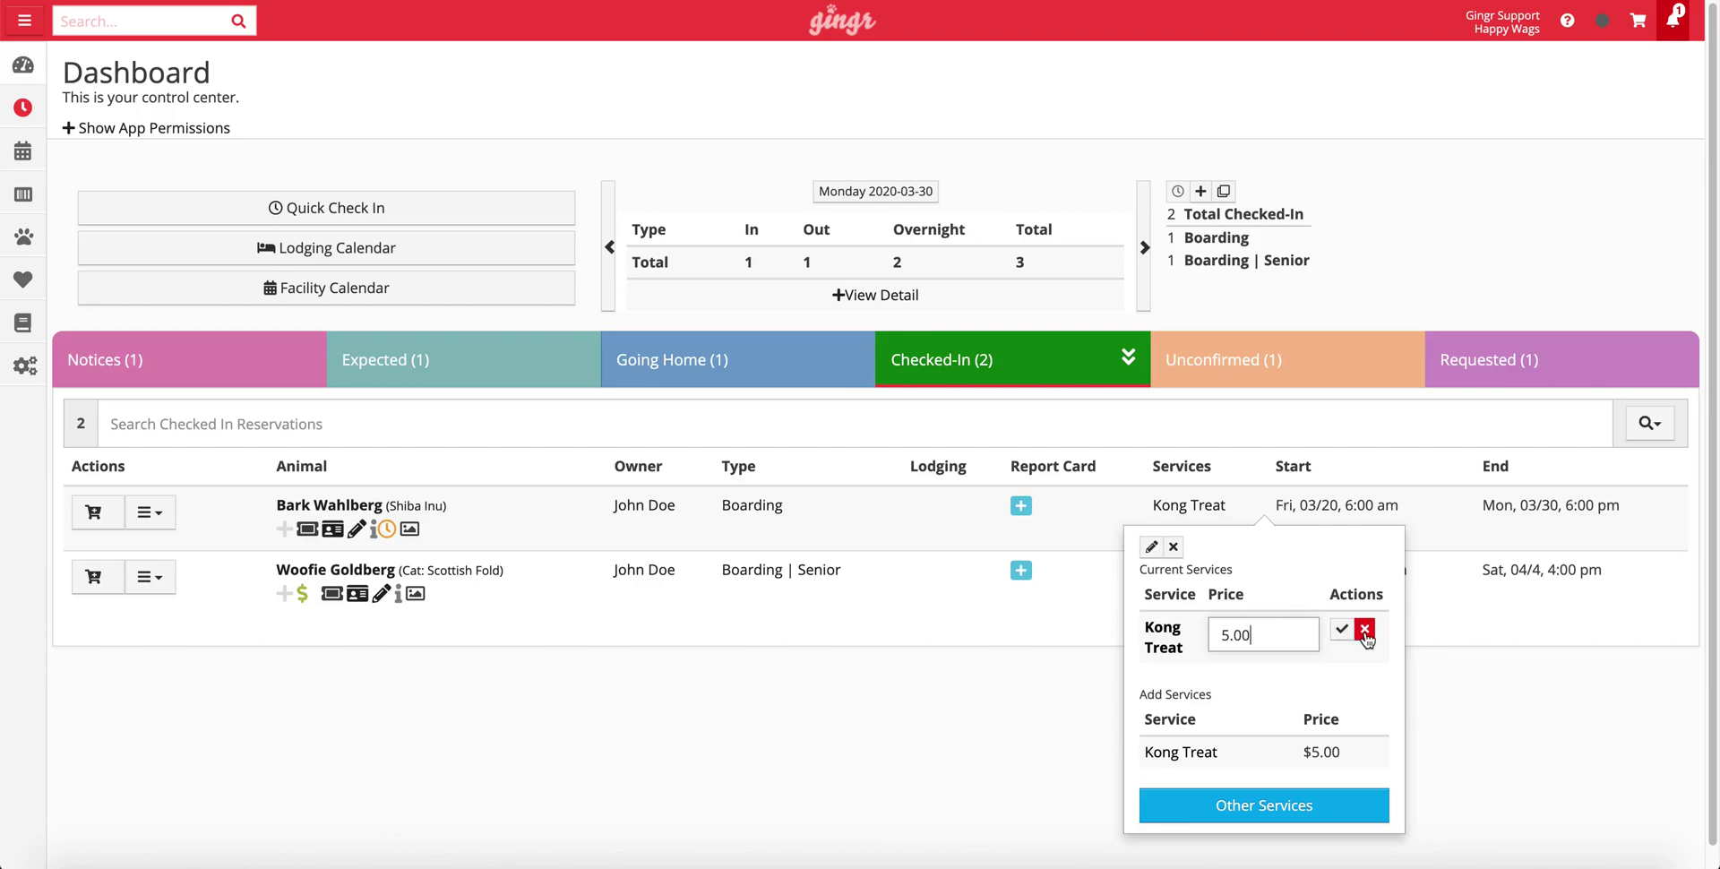
{"action": "left_click", "coordinate": [1173, 547]}
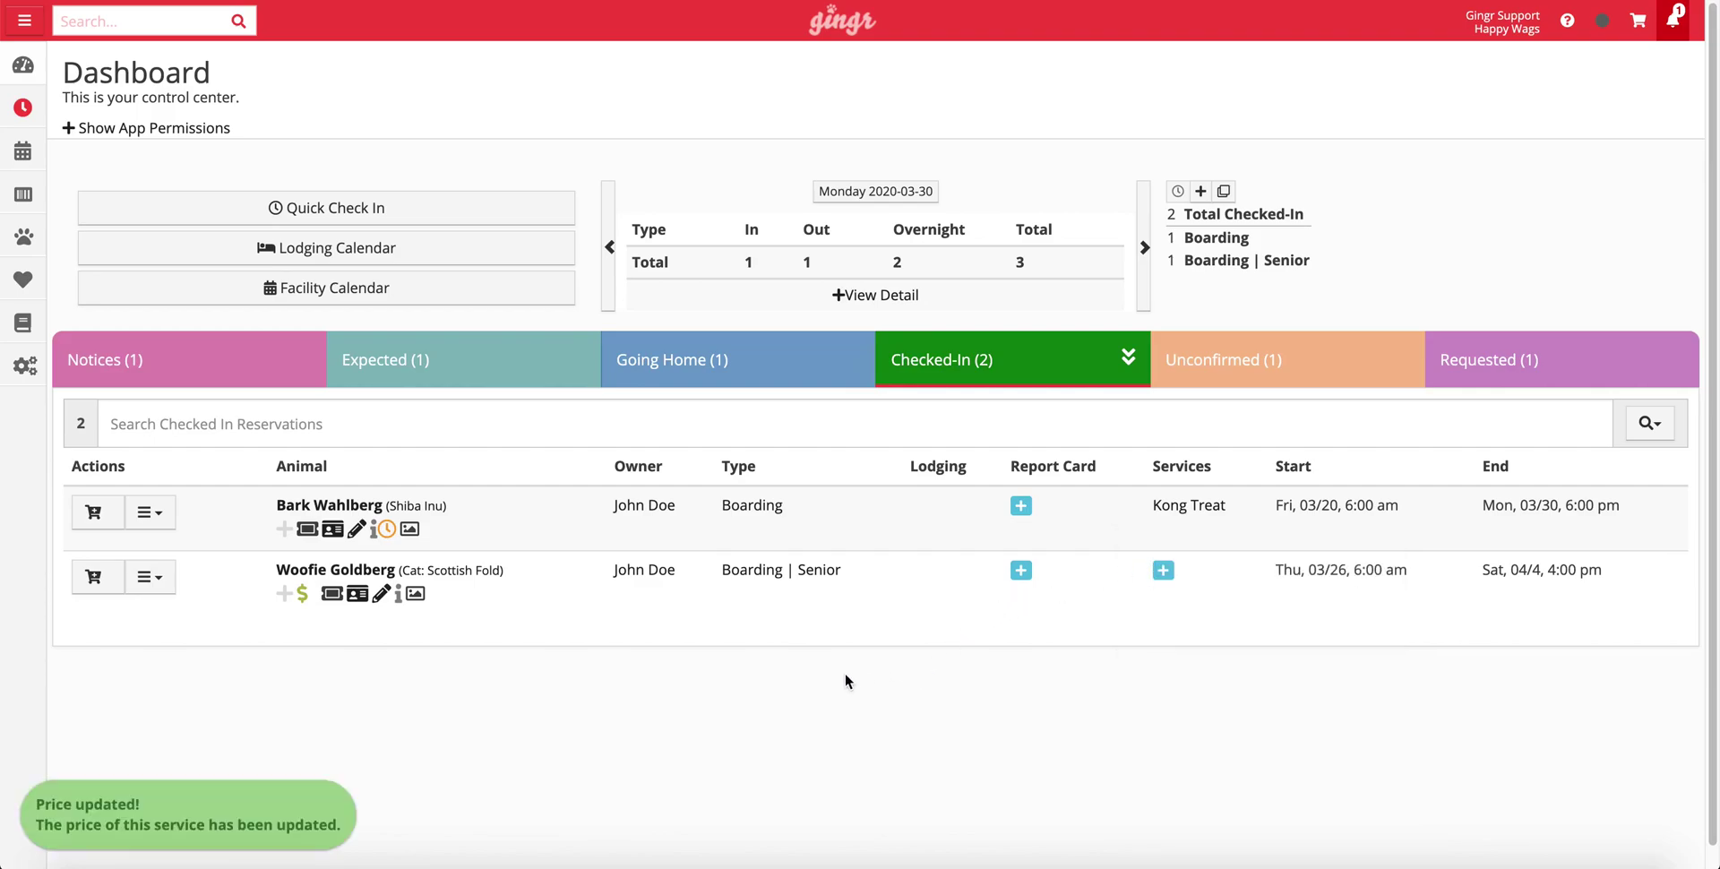